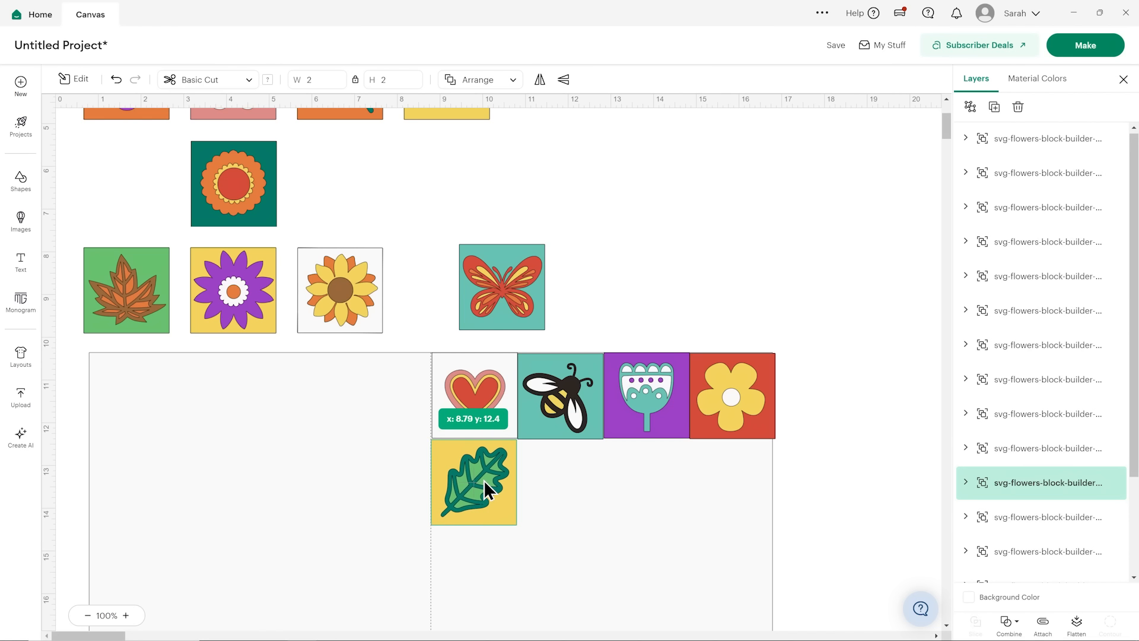
# Step: Move the red butterfly block clear of the card and place the ladybug block at the right end of the second row
pyautogui.moveTo(503, 294); pyautogui.dragTo(580, 264)
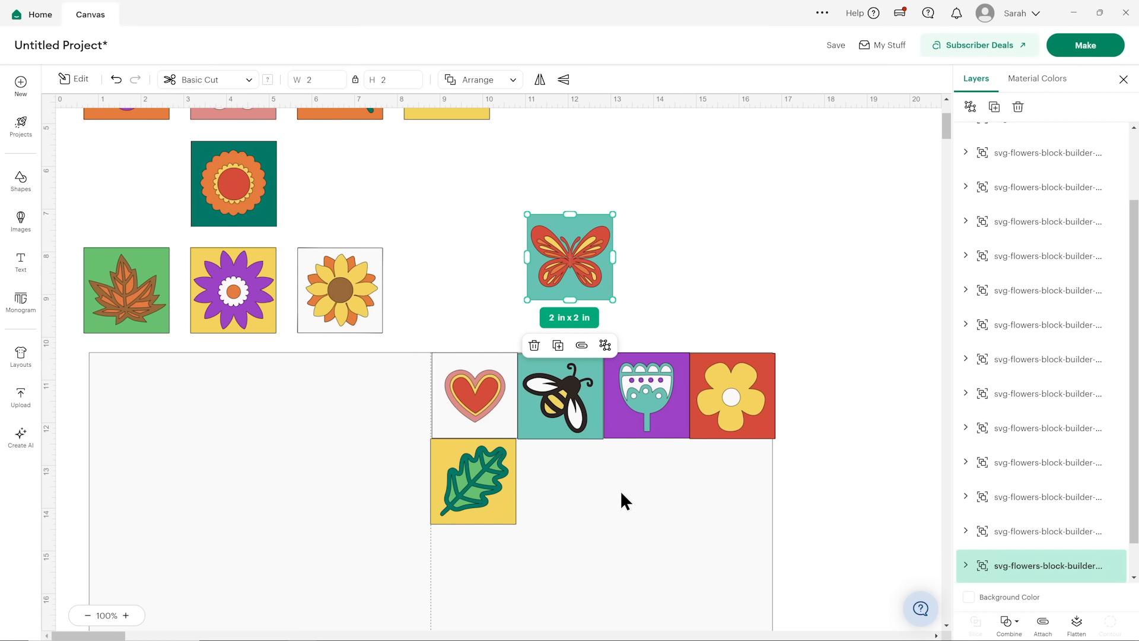
pyautogui.scroll(5, 409, 292)
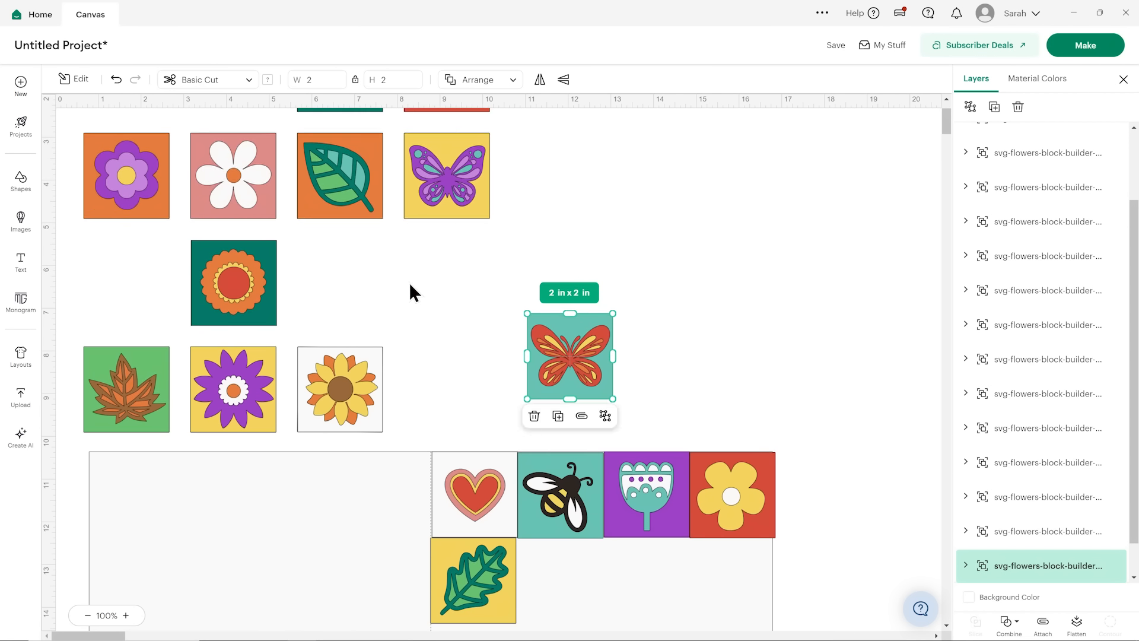
pyautogui.moveTo(338, 166); pyautogui.dragTo(669, 483)
pyautogui.scroll(-5, 663, 309)
pyautogui.moveTo(663, 309); pyautogui.dragTo(724, 459)
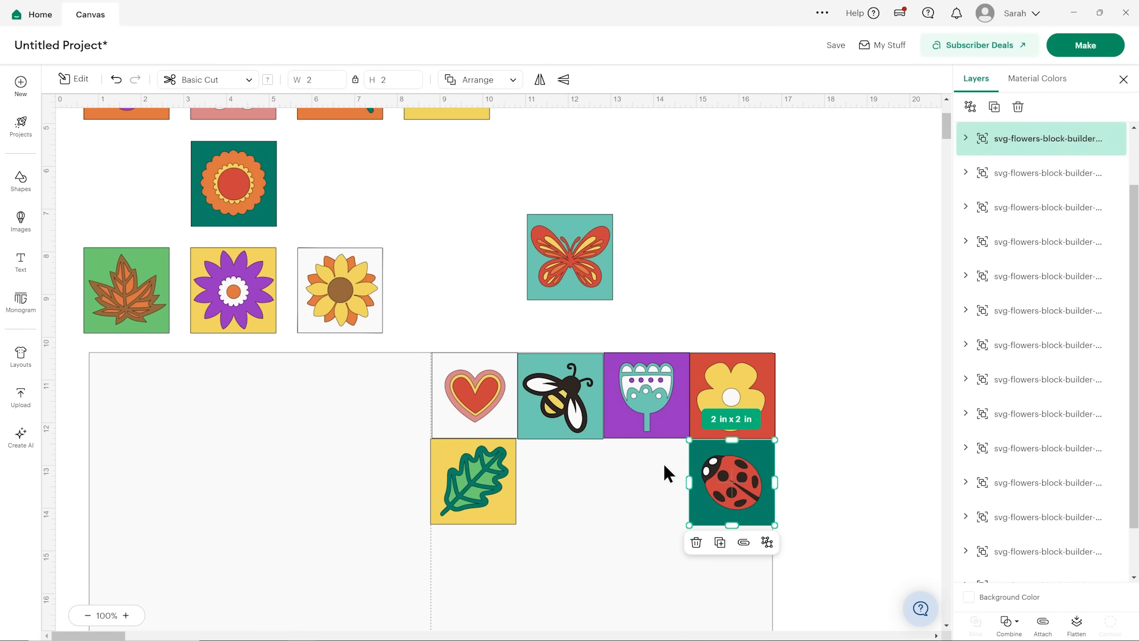
# Step: Start the third row with the dragonfly block under the oak leaf and the purple flower on yellow beside it
pyautogui.scroll(-3, 661, 465)
pyautogui.scroll(3, 479, 400)
pyautogui.scroll(6, 397, 322)
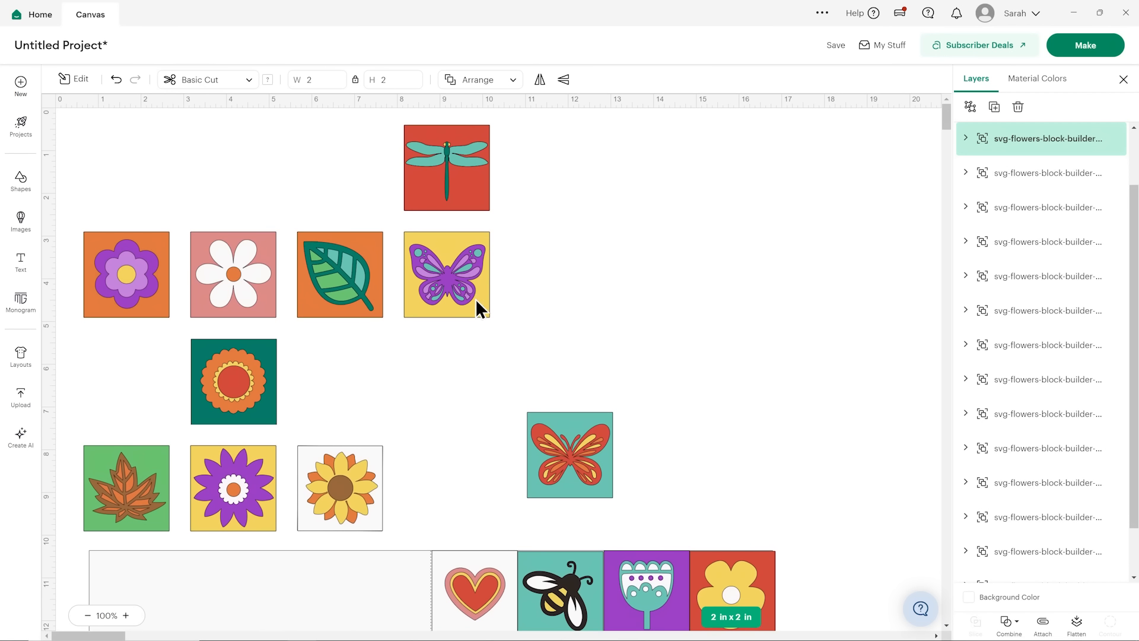
pyautogui.moveTo(448, 168); pyautogui.dragTo(705, 517)
pyautogui.scroll(-6, 704, 517)
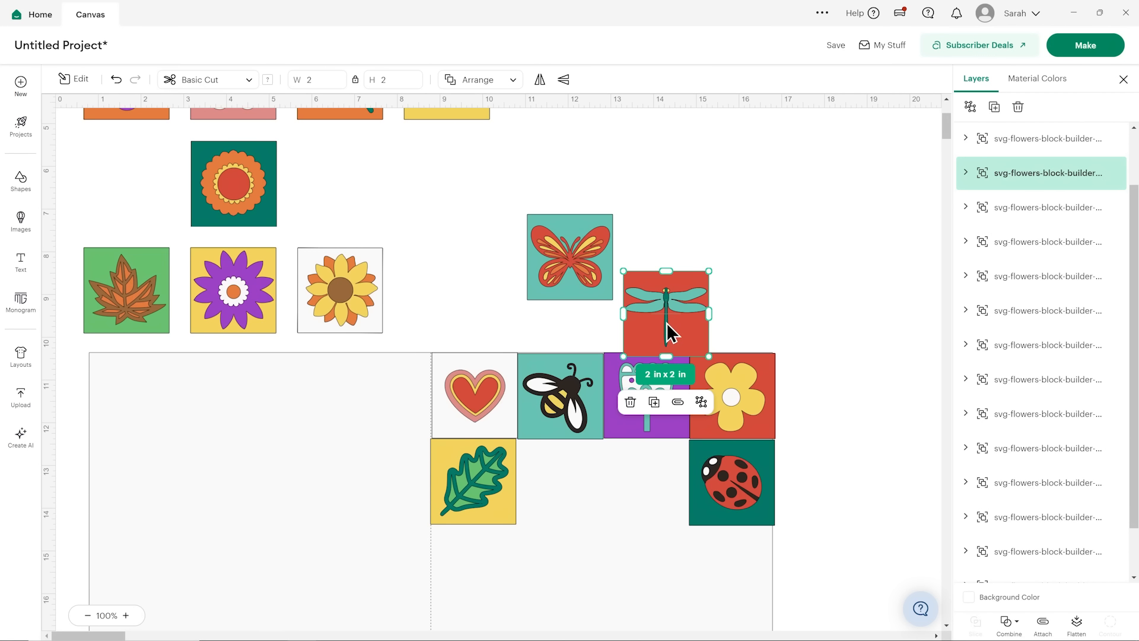
pyautogui.moveTo(566, 587); pyautogui.dragTo(475, 582)
pyautogui.moveTo(255, 296); pyautogui.dragTo(582, 579)
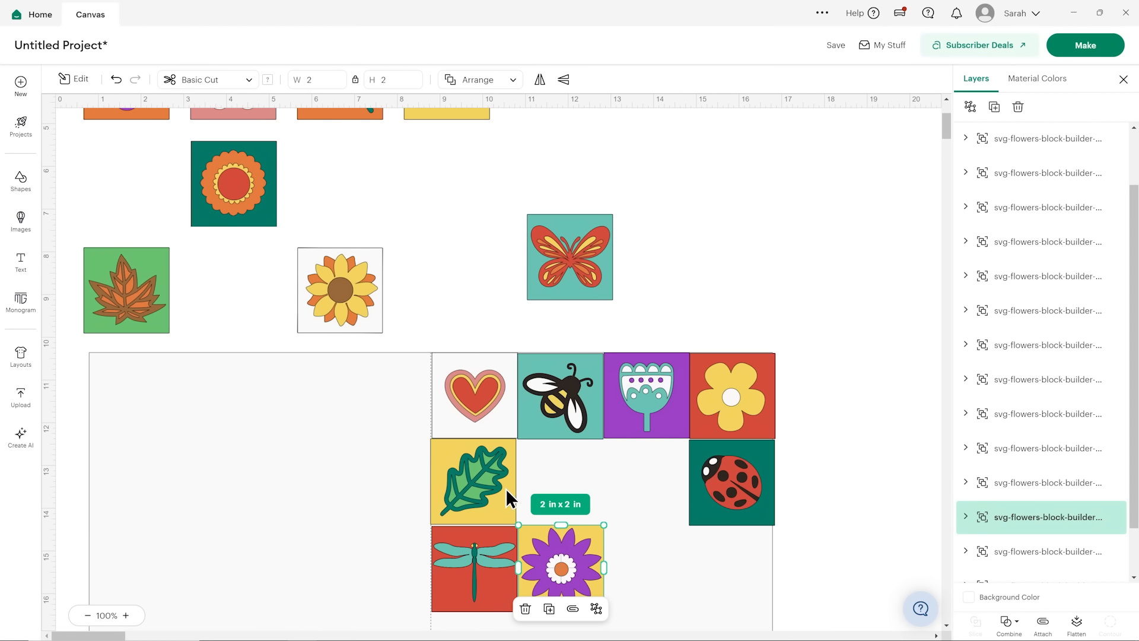
# Step: Complete the third row with the white daisy block followed by the green leaf block on orange
pyautogui.scroll(2, 345, 257)
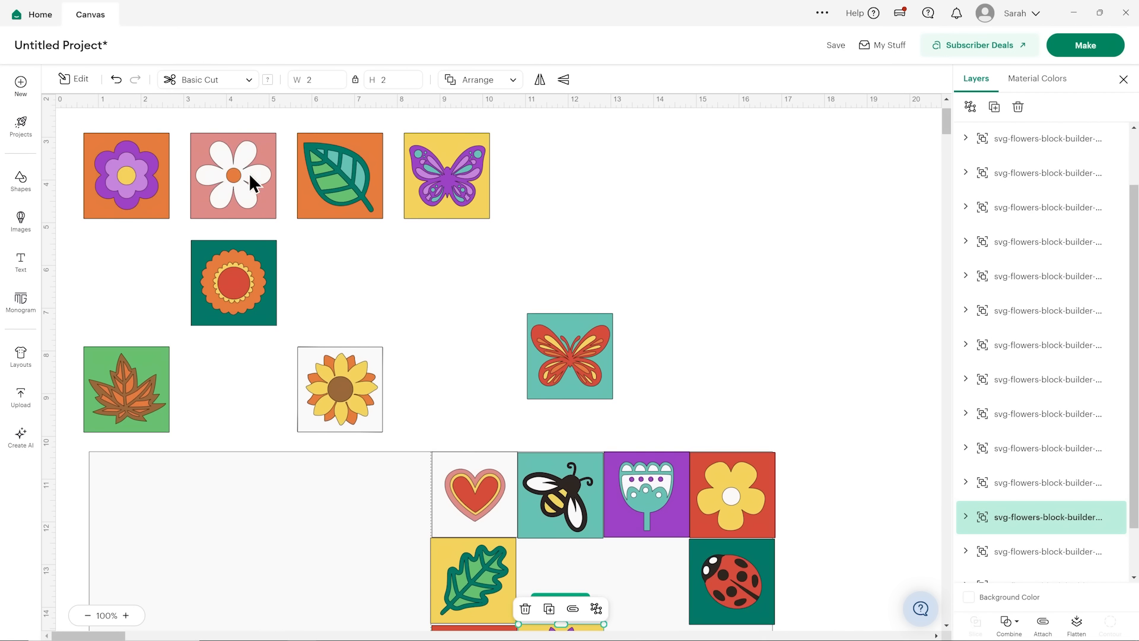
pyautogui.moveTo(250, 179); pyautogui.dragTo(621, 483)
pyautogui.scroll(-3, 625, 468)
pyautogui.moveTo(620, 321); pyautogui.dragTo(664, 506)
pyautogui.scroll(4, 534, 392)
pyautogui.moveTo(342, 276); pyautogui.dragTo(725, 568)
pyautogui.scroll(-3, 783, 499)
# Step: Place the maple leaf block at the start of the fourth row, directly below the dragonfly
pyautogui.scroll(3, 436, 411)
pyautogui.moveTo(153, 410); pyautogui.dragTo(491, 502)
pyautogui.scroll(-3, 585, 476)
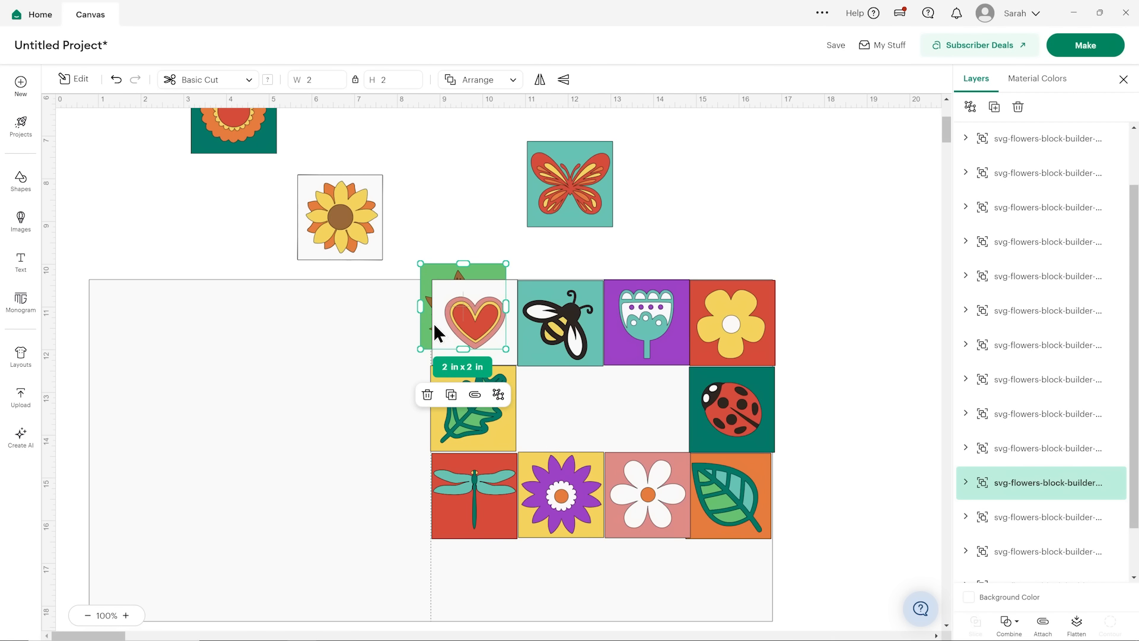
pyautogui.moveTo(434, 273); pyautogui.dragTo(446, 547)
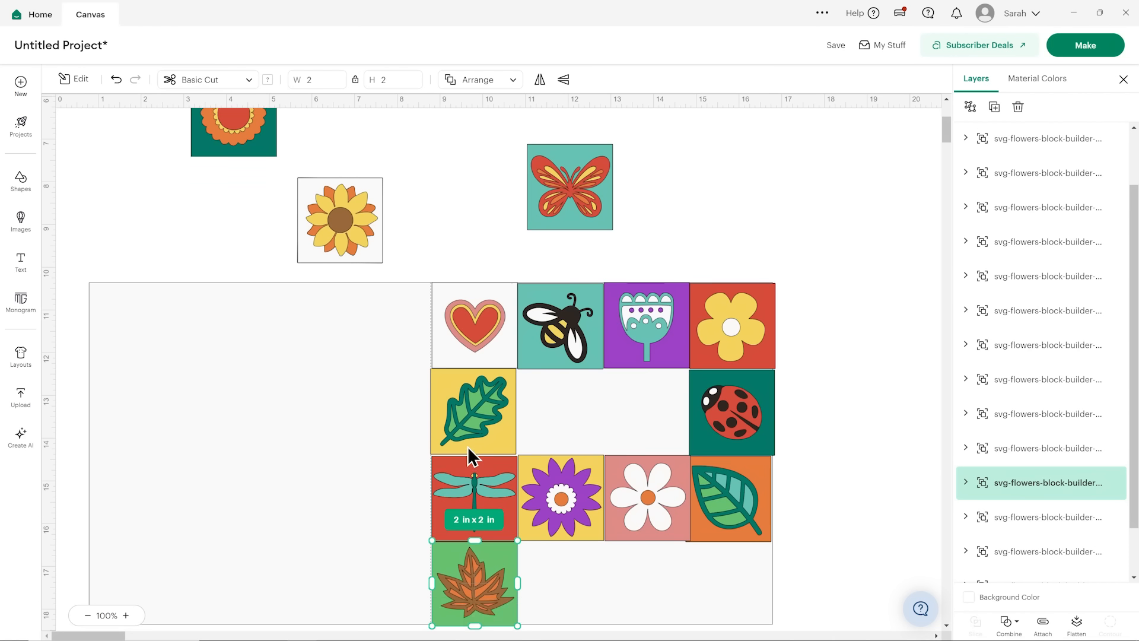
# Step: Place the purple flower on orange in the fourth row, next to the maple leaf block
pyautogui.scroll(3, 176, 240)
pyautogui.moveTo(136, 204); pyautogui.dragTo(666, 590)
pyautogui.scroll(-3, 697, 575)
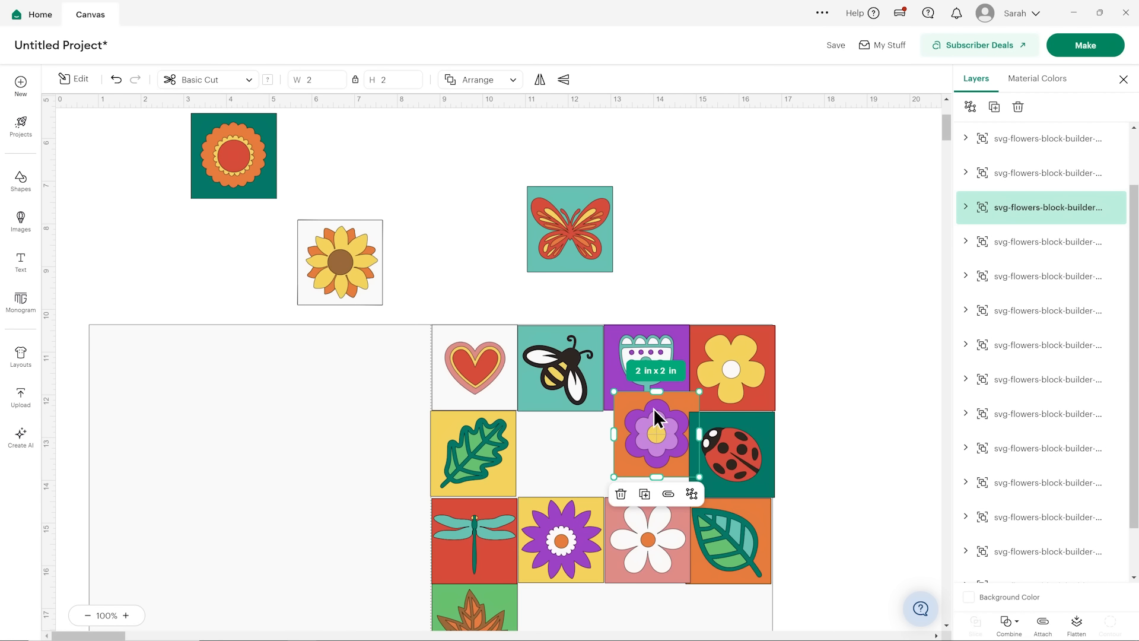
pyautogui.scroll(-2, 654, 424)
pyautogui.moveTo(653, 340); pyautogui.dragTo(556, 530)
# Step: Place the red butterfly block in the third spot of the fourth row, below the white daisy
pyautogui.scroll(3, 538, 434)
pyautogui.moveTo(549, 333); pyautogui.dragTo(826, 546)
pyautogui.scroll(-2, 870, 537)
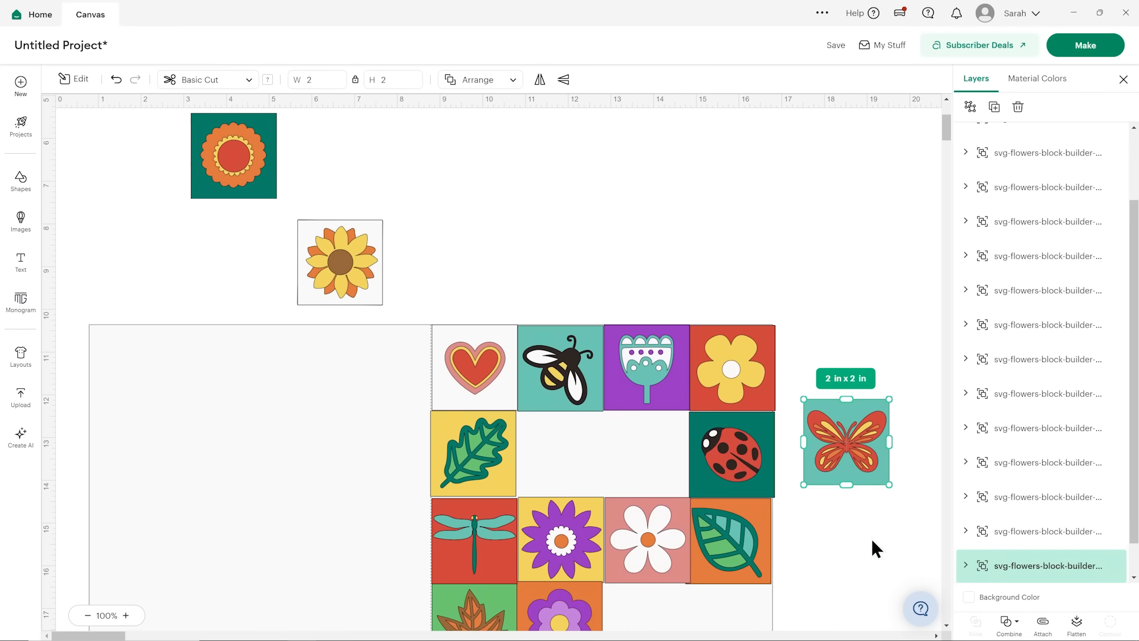
pyautogui.moveTo(864, 466); pyautogui.dragTo(688, 567)
pyautogui.scroll(-3, 688, 567)
pyautogui.moveTo(687, 491); pyautogui.dragTo(647, 525)
# Step: Place the sunflower block in the last spot of the fourth row, below the green leaf
pyautogui.scroll(1, 646, 525)
pyautogui.scroll(3, 646, 521)
pyautogui.moveTo(345, 245); pyautogui.dragTo(764, 457)
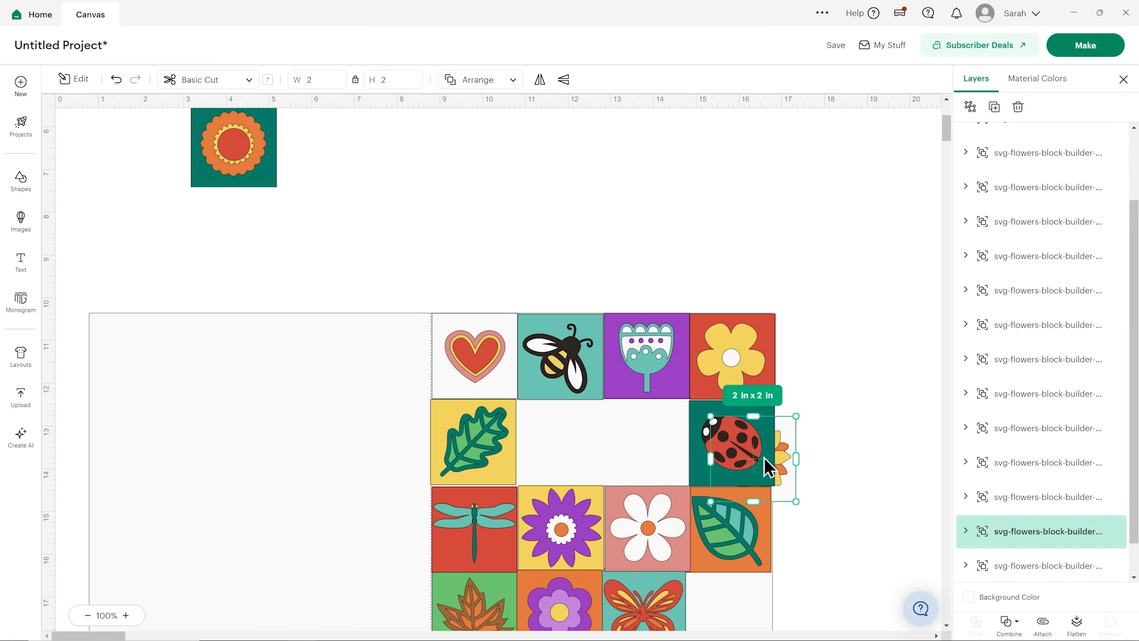
pyautogui.scroll(-3, 764, 456)
pyautogui.moveTo(790, 364); pyautogui.dragTo(764, 518)
pyautogui.click(842, 489)
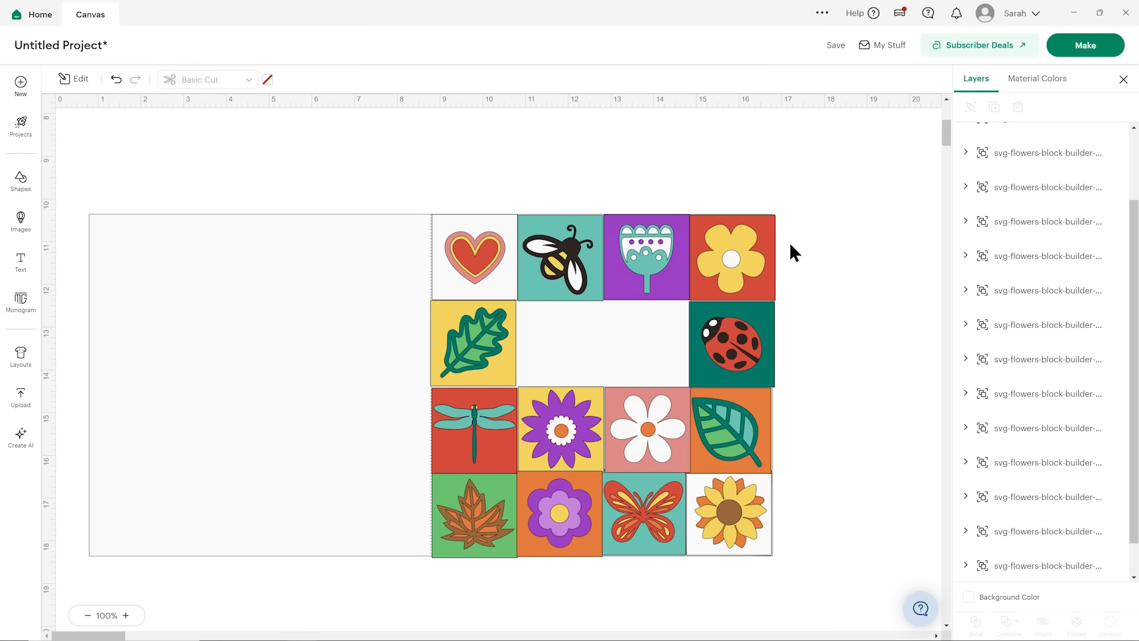
# Step: Nudge the white daisy block and the four top-row blocks so they align and stay inside the card's edges
pyautogui.moveTo(653, 416)
pyautogui.mouseDown()
pyautogui.moveTo(645, 386)
pyautogui.moveTo(658, 407)
pyautogui.mouseUp()
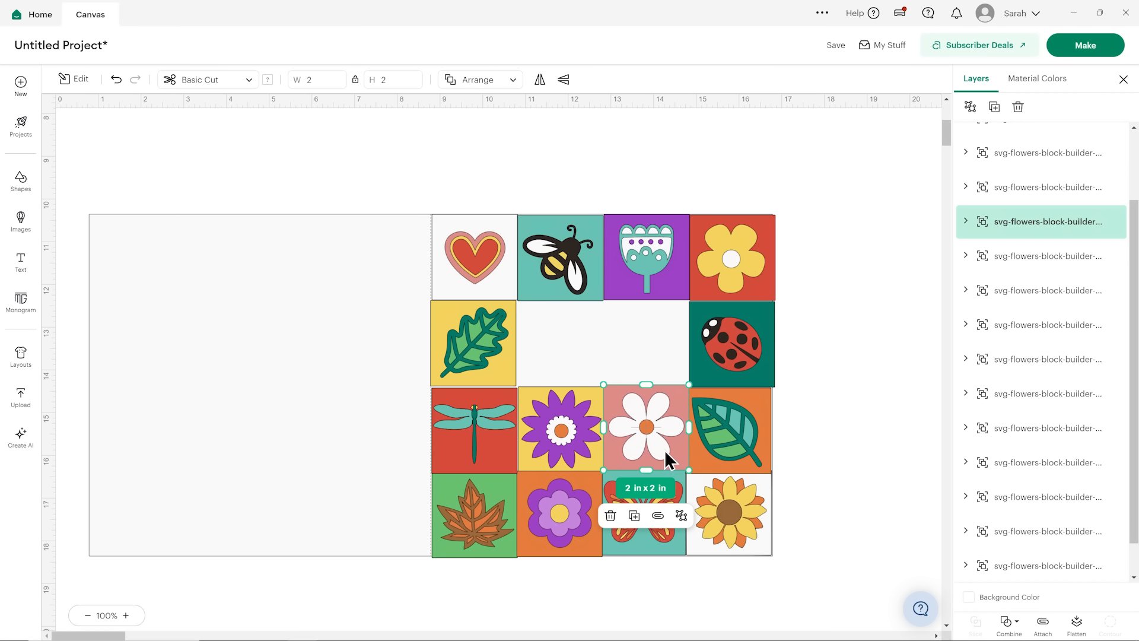
pyautogui.click(490, 273)
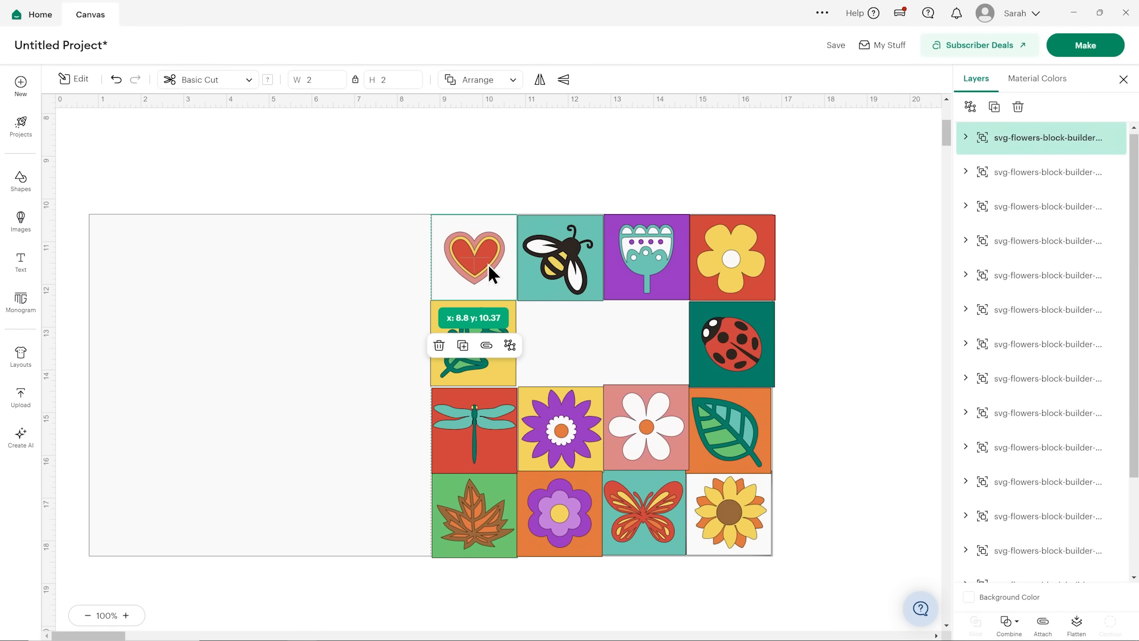
pyautogui.moveTo(553, 262); pyautogui.dragTo(555, 265)
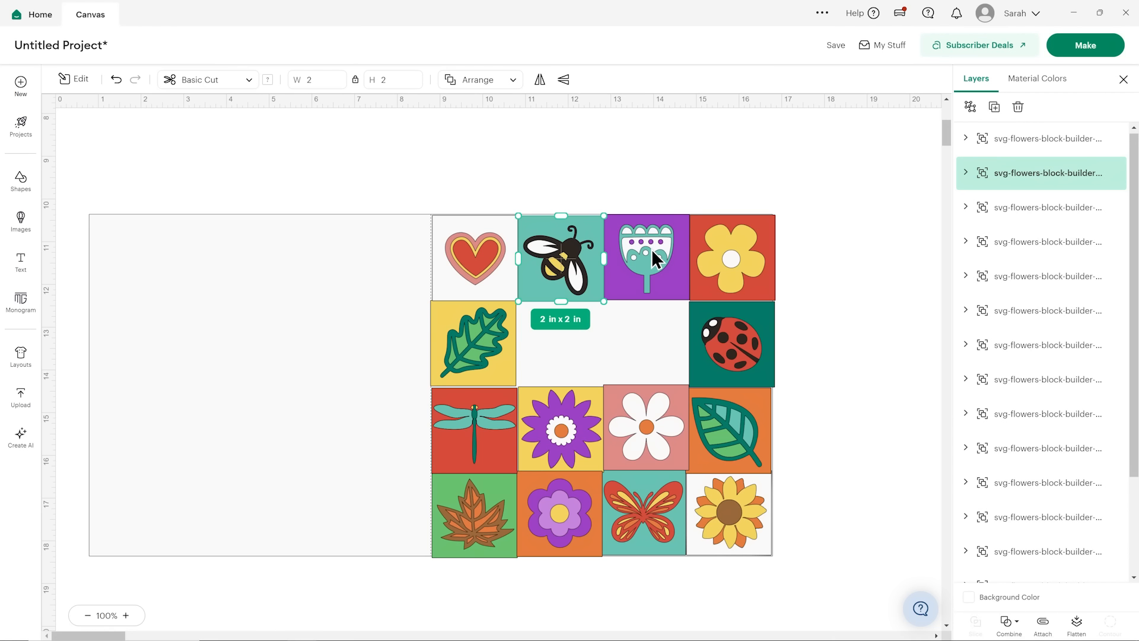
pyautogui.moveTo(651, 249); pyautogui.dragTo(651, 252)
pyautogui.click(722, 241)
pyautogui.moveTo(721, 241); pyautogui.dragTo(716, 242)
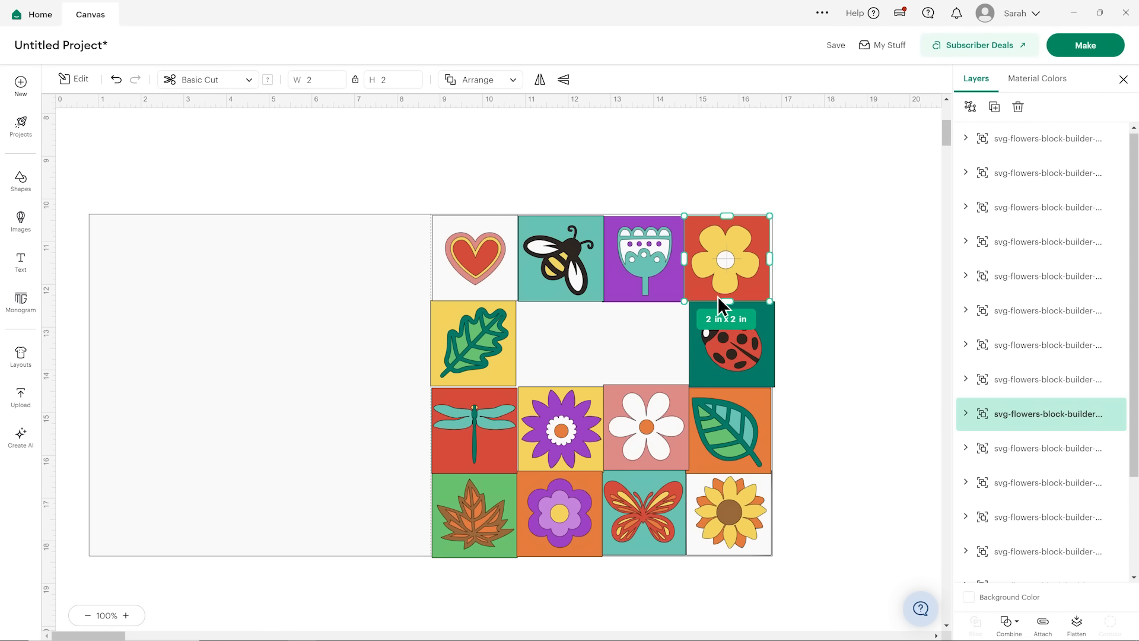
# Step: Nudge the ladybug, oak leaf, dragonfly and fourth-row blocks inward so they fit within the card's outer edge and fold line
pyautogui.click(763, 317)
pyautogui.moveTo(763, 315); pyautogui.dragTo(760, 316)
pyautogui.moveTo(752, 486); pyautogui.dragTo(750, 486)
pyautogui.moveTo(658, 507); pyautogui.dragTo(588, 522)
pyautogui.moveTo(489, 526); pyautogui.dragTo(487, 522)
pyautogui.moveTo(497, 427); pyautogui.dragTo(494, 422)
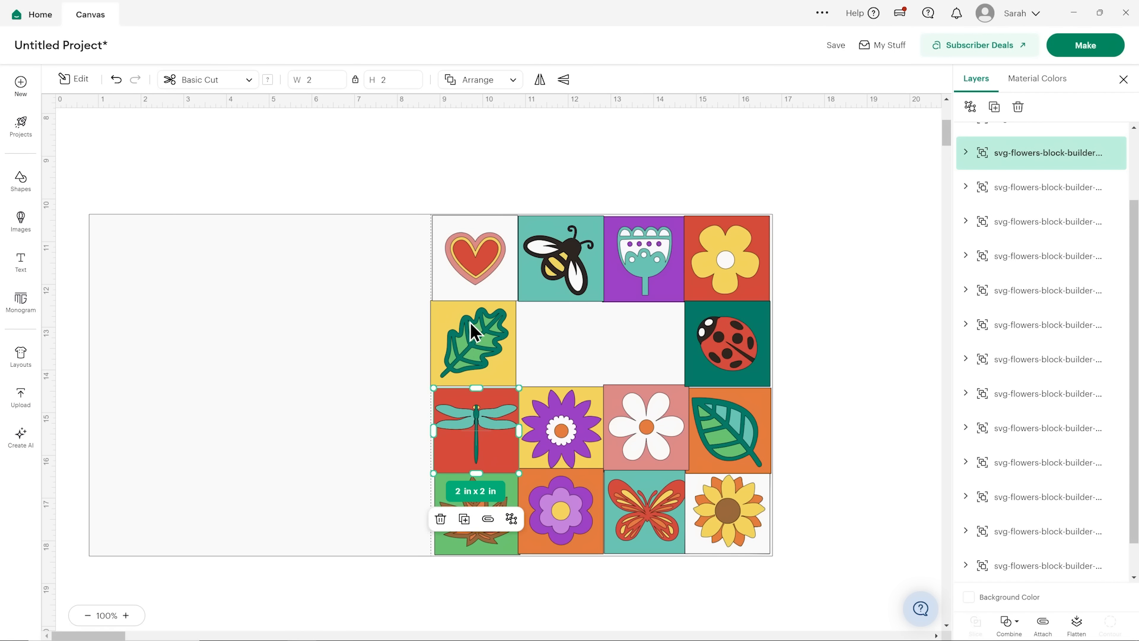
pyautogui.moveTo(471, 331); pyautogui.dragTo(475, 333)
pyautogui.click(839, 285)
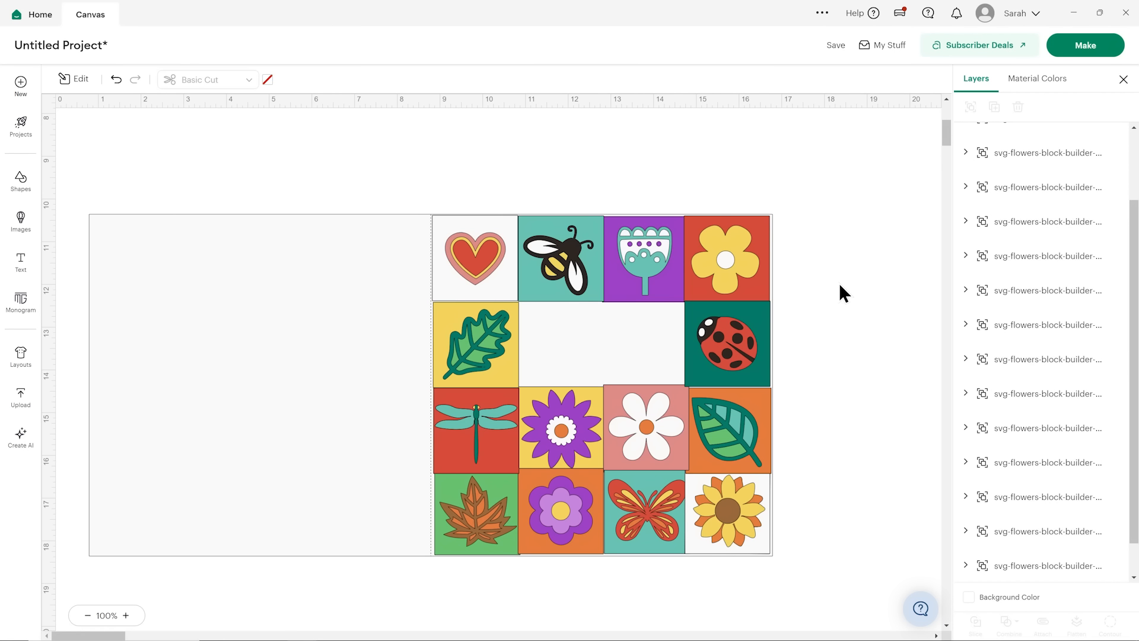
# Step: Check the combined size of the card and blocks, testing it with the bee block moved past the top edge and back
pyautogui.moveTo(66, 194); pyautogui.dragTo(795, 574)
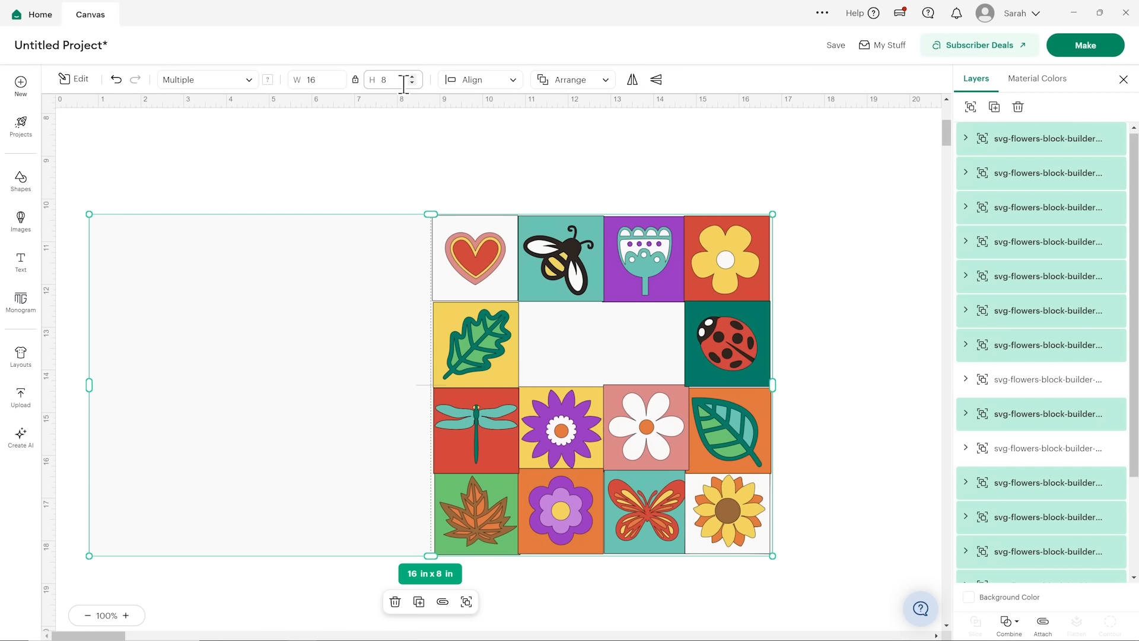
pyautogui.click(512, 168)
pyautogui.moveTo(564, 233); pyautogui.dragTo(563, 226)
pyautogui.click(354, 176)
pyautogui.moveTo(90, 200); pyautogui.dragTo(840, 571)
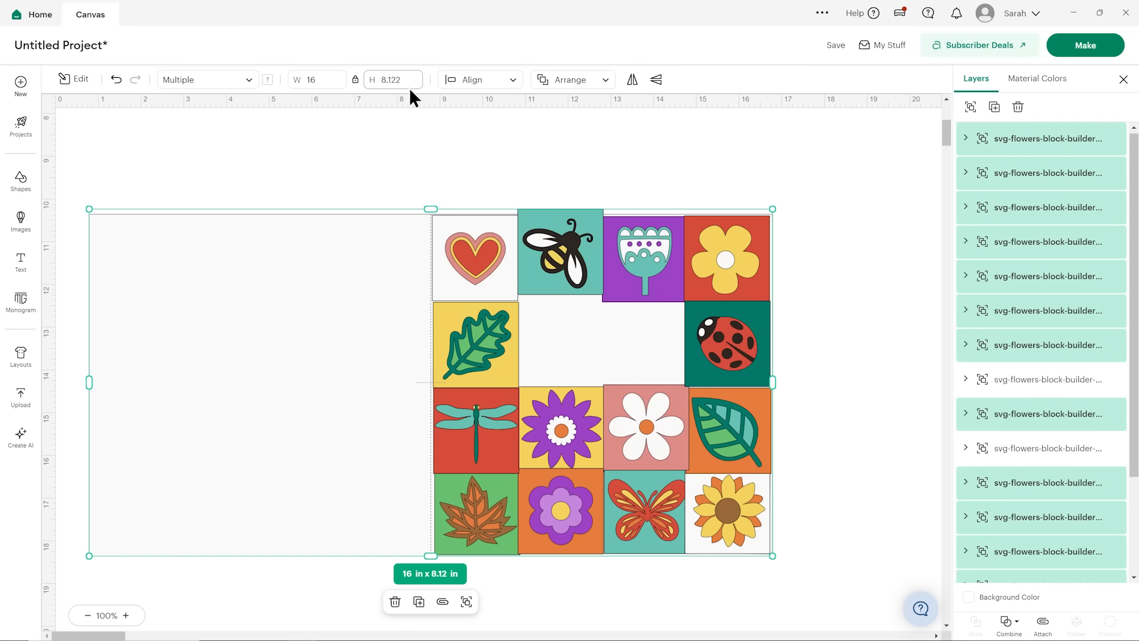
pyautogui.click(525, 152)
pyautogui.moveTo(562, 234); pyautogui.dragTo(562, 240)
pyautogui.click(557, 174)
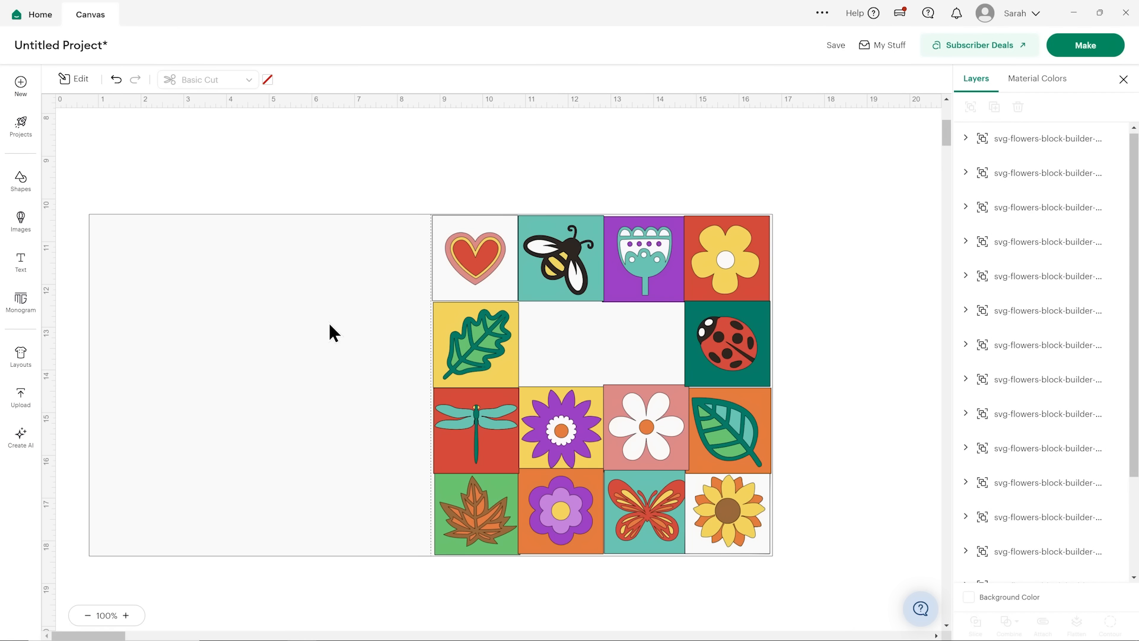
# Step: Search the image library for "happy birthday" and add a bold black script Happy Birthday design to the canvas
pyautogui.click(24, 224)
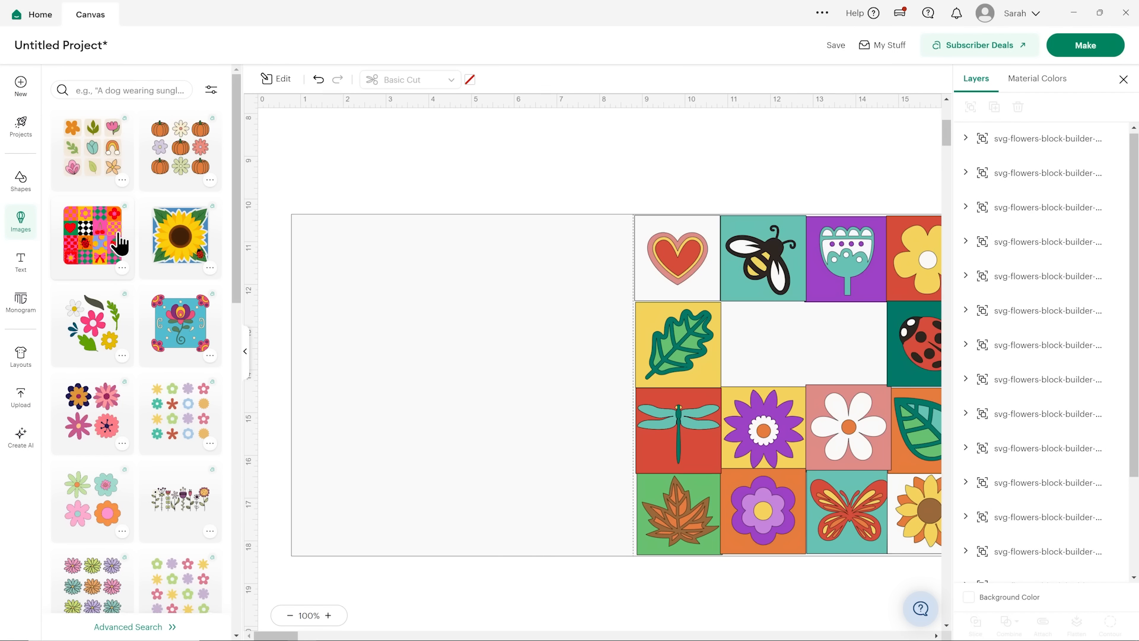
pyautogui.click(112, 87)
pyautogui.write('h')
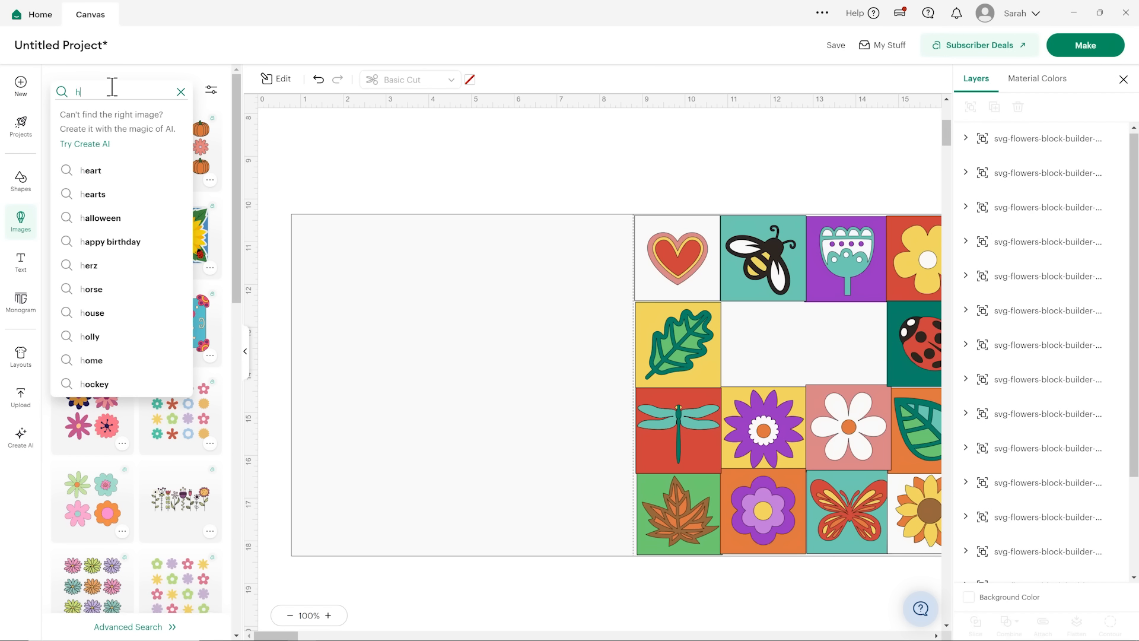
pyautogui.write('appy birthday')
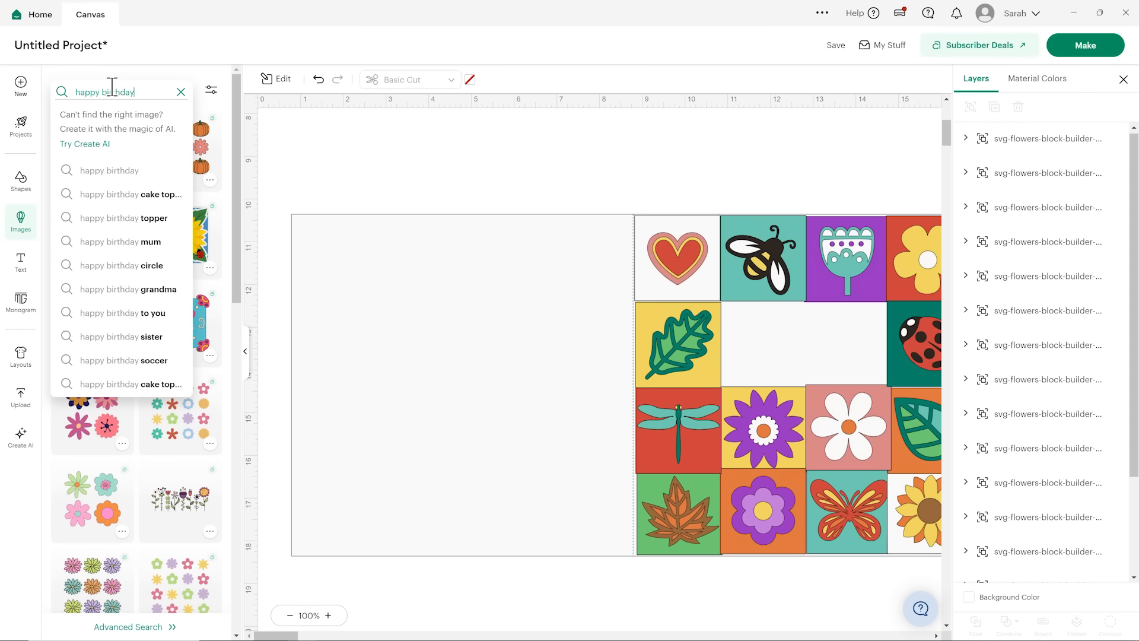
pyautogui.press('Return')
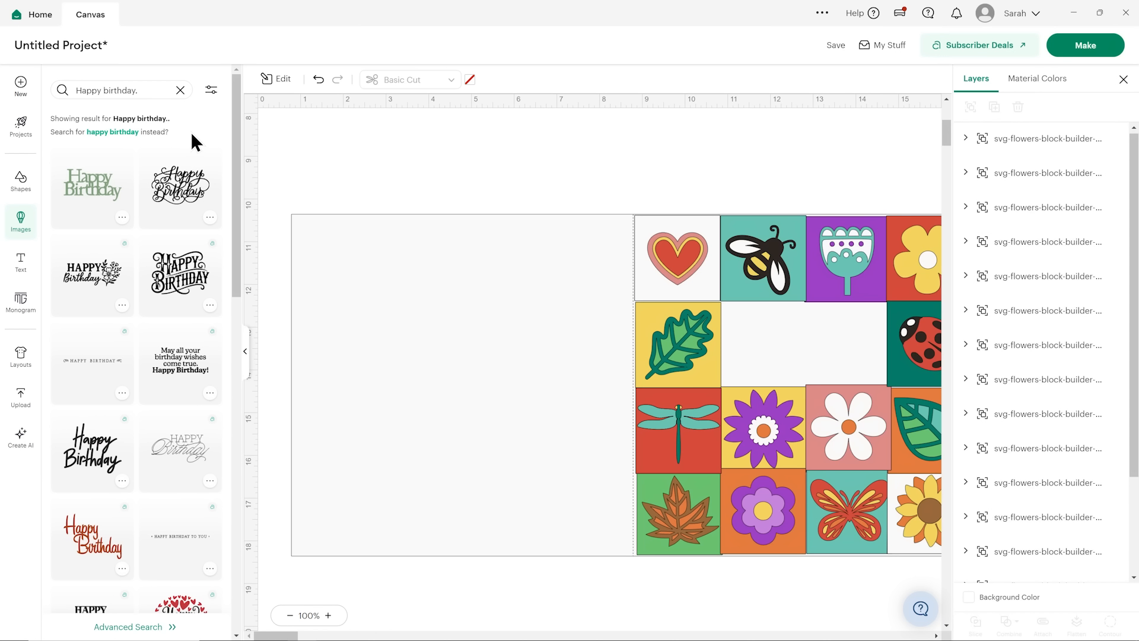
pyautogui.click(124, 133)
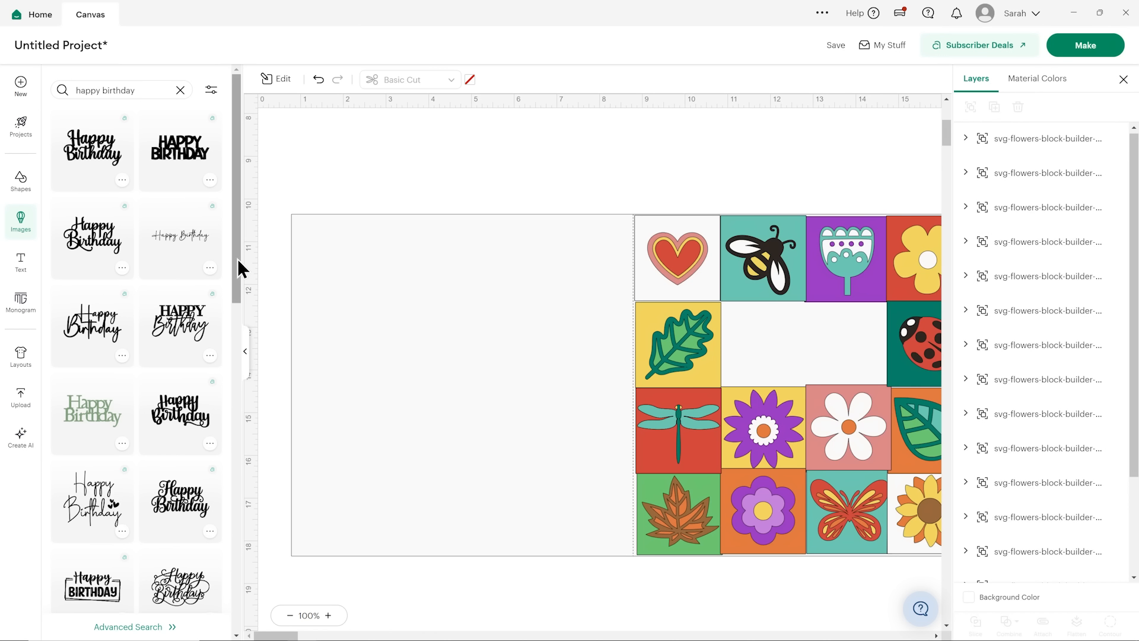
pyautogui.click(175, 417)
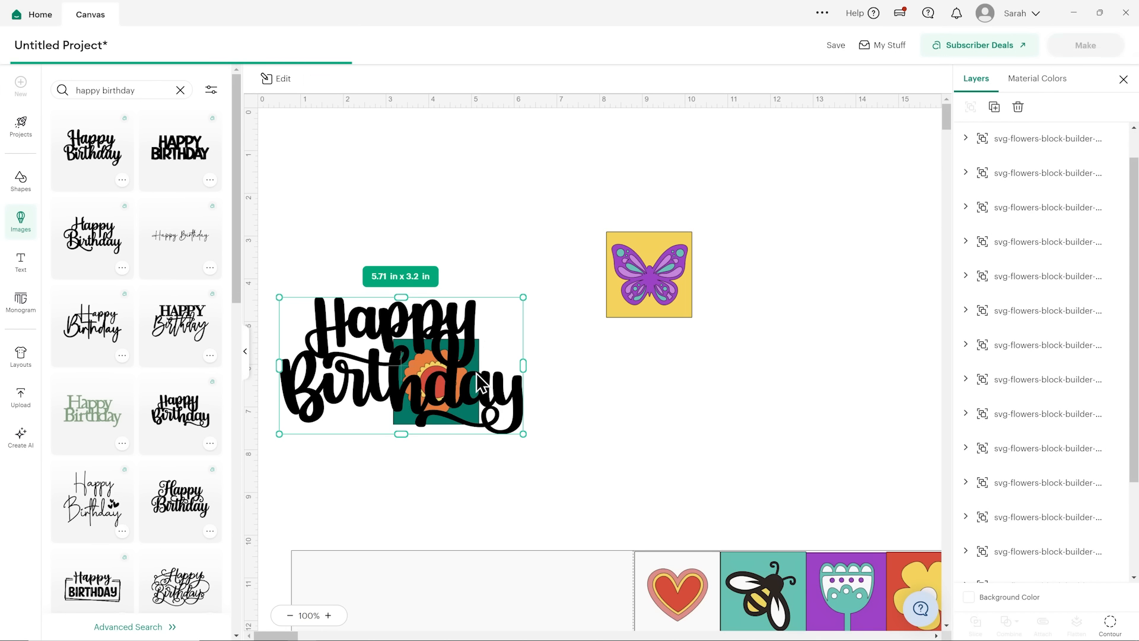
# Step: Shrink the Happy Birthday design to about 3.1 × 1.74 in and position it in the blank space in the second row
pyautogui.moveTo(500, 340); pyautogui.dragTo(814, 460)
pyautogui.scroll(-4, 814, 459)
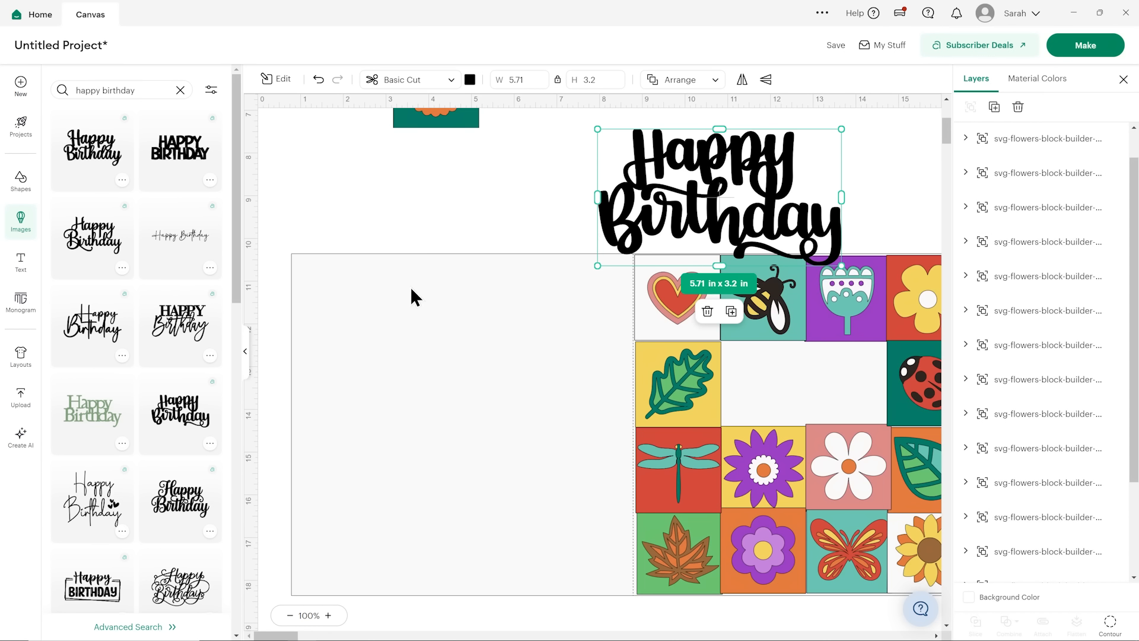
pyautogui.moveTo(714, 225); pyautogui.dragTo(727, 361)
pyautogui.moveTo(619, 272); pyautogui.dragTo(747, 342)
pyautogui.moveTo(766, 363); pyautogui.dragTo(754, 366)
pyautogui.moveTo(872, 424); pyautogui.dragTo(855, 403)
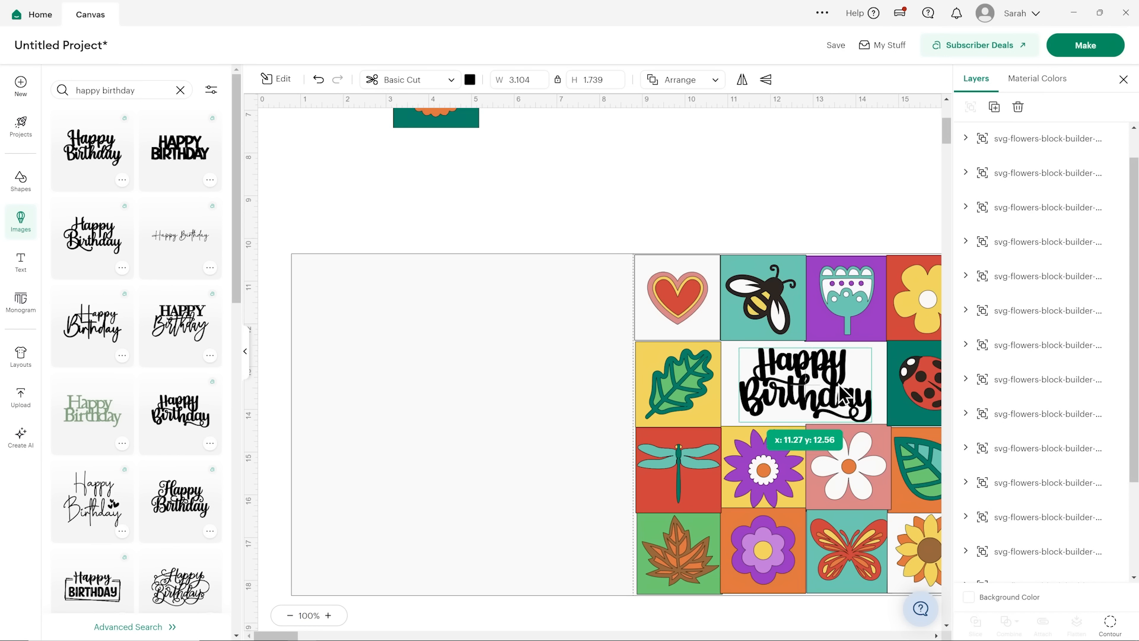
# Step: Reselect the Happy Birthday design and enlarge it to about 3.27 × 1.83 in
pyautogui.moveTo(875, 459); pyautogui.dragTo(877, 460)
pyautogui.click(867, 424)
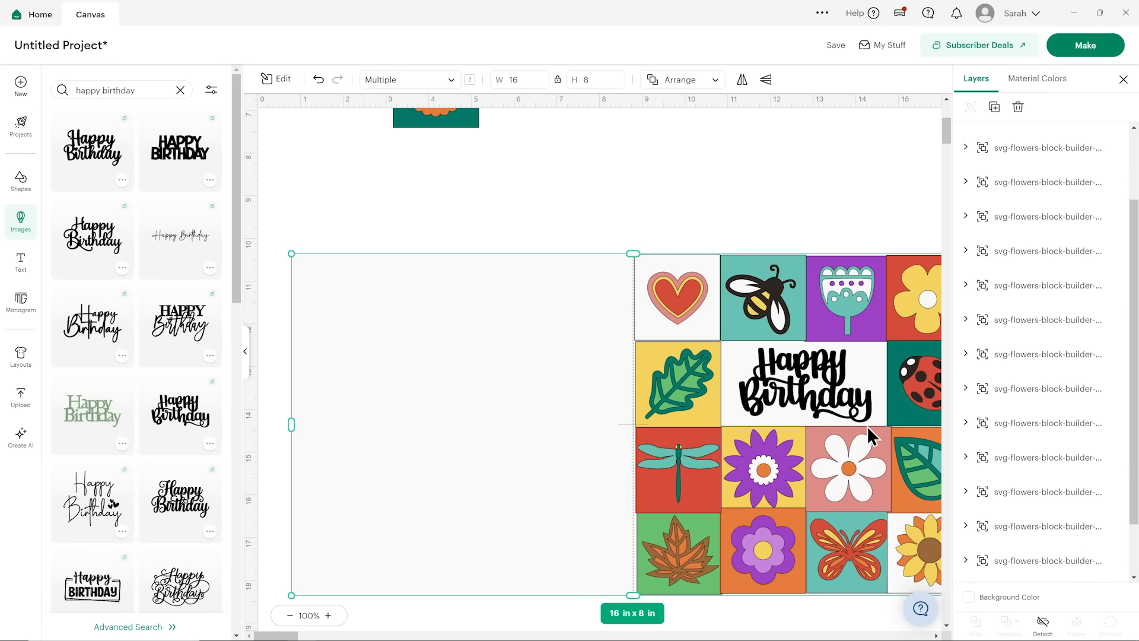
pyautogui.scroll(3, 1006, 238)
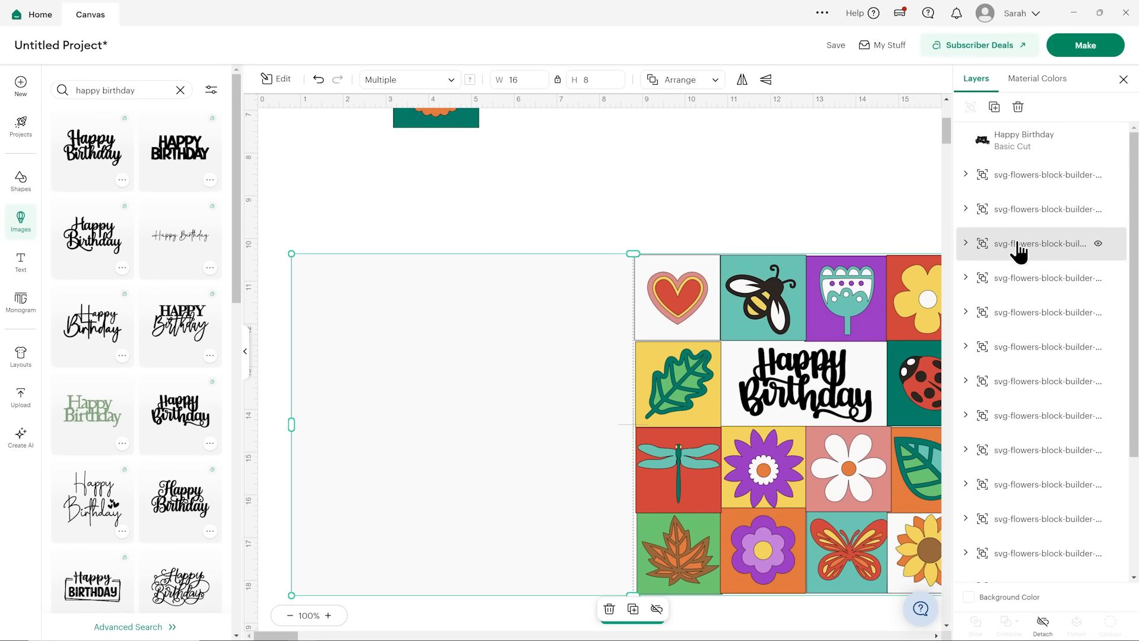
pyautogui.click(1006, 143)
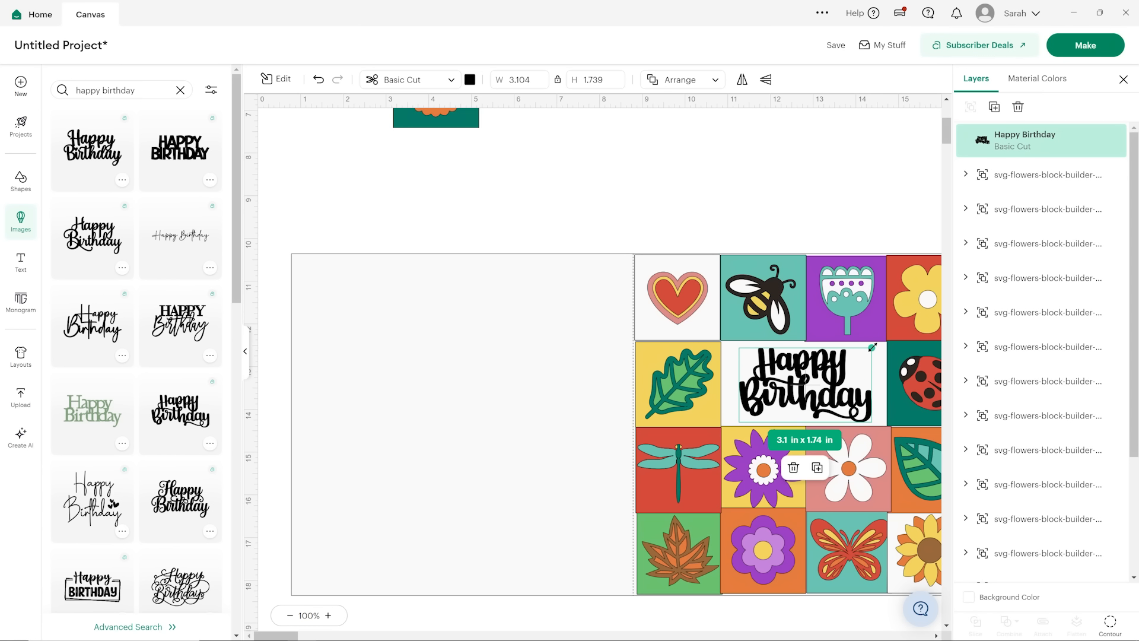
pyautogui.moveTo(872, 347); pyautogui.dragTo(878, 343)
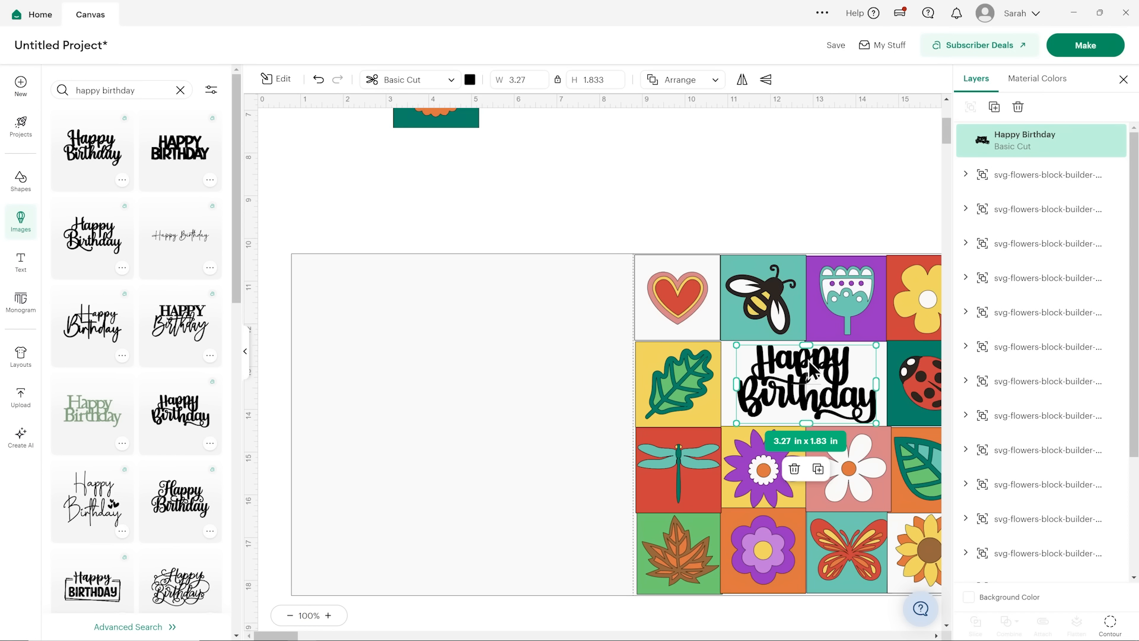
# Step: Recolor the Happy Birthday design to the dark green already used in the blocks
pyautogui.click(471, 81)
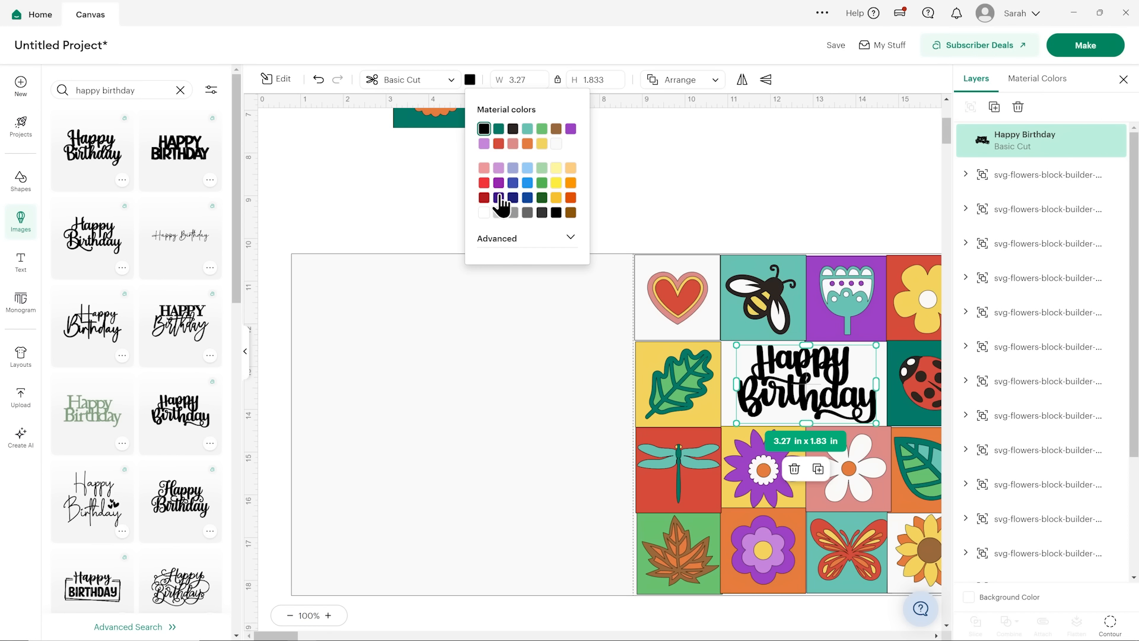
pyautogui.click(499, 128)
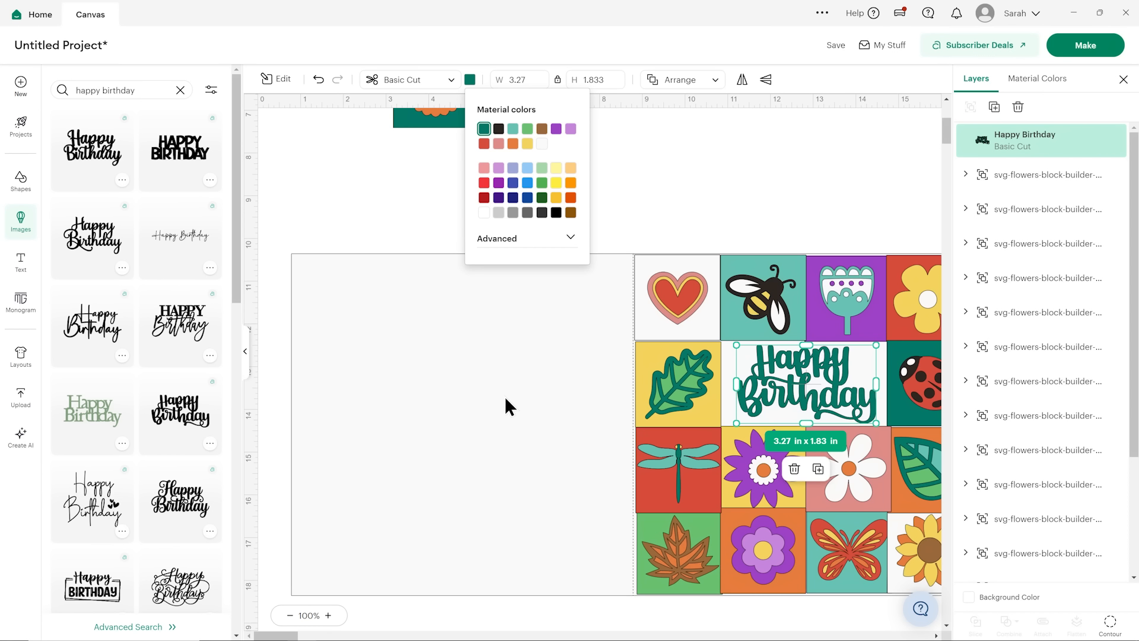
pyautogui.click(729, 181)
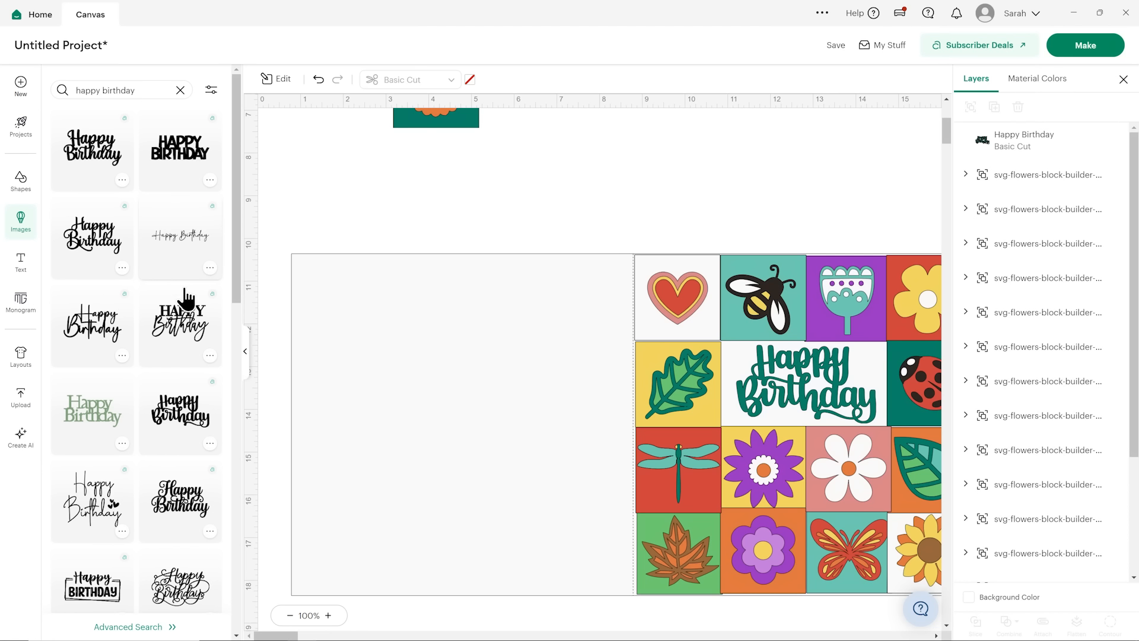
# Step: Delete the two unused blocks above the card, the purple butterfly and the round orange flower
pyautogui.click(250, 363)
pyautogui.scroll(5, 319, 274)
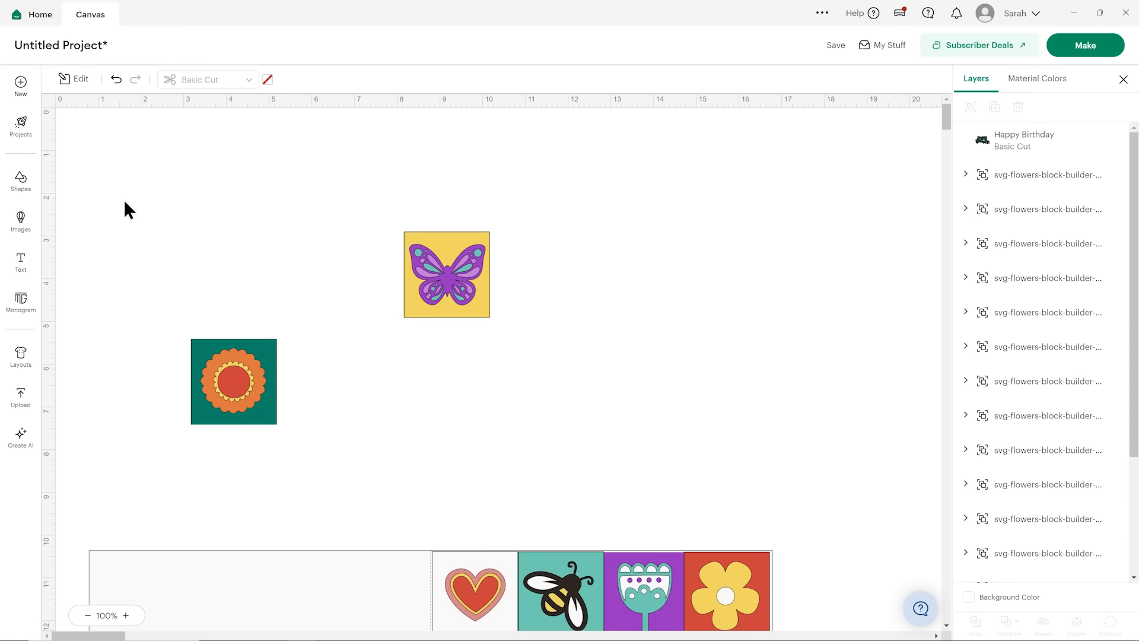
pyautogui.moveTo(83, 178); pyautogui.dragTo(558, 414)
pyautogui.press('Delete')
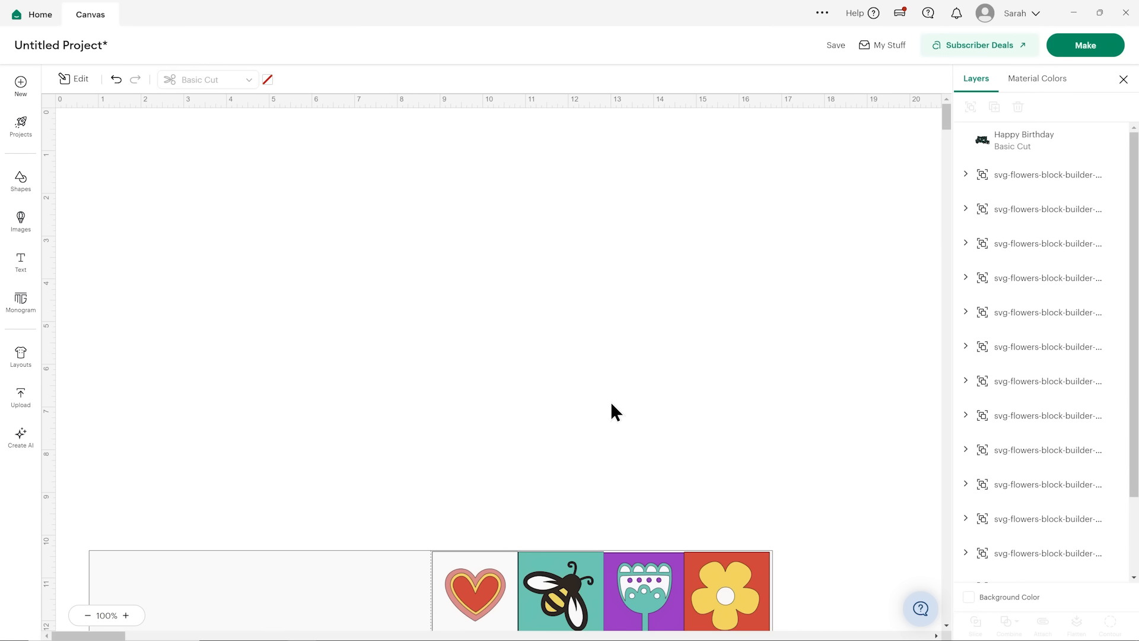
# Step: Group the card base, all blocks and the Happy Birthday design, and shift the group slightly on the canvas
pyautogui.scroll(-6, 610, 409)
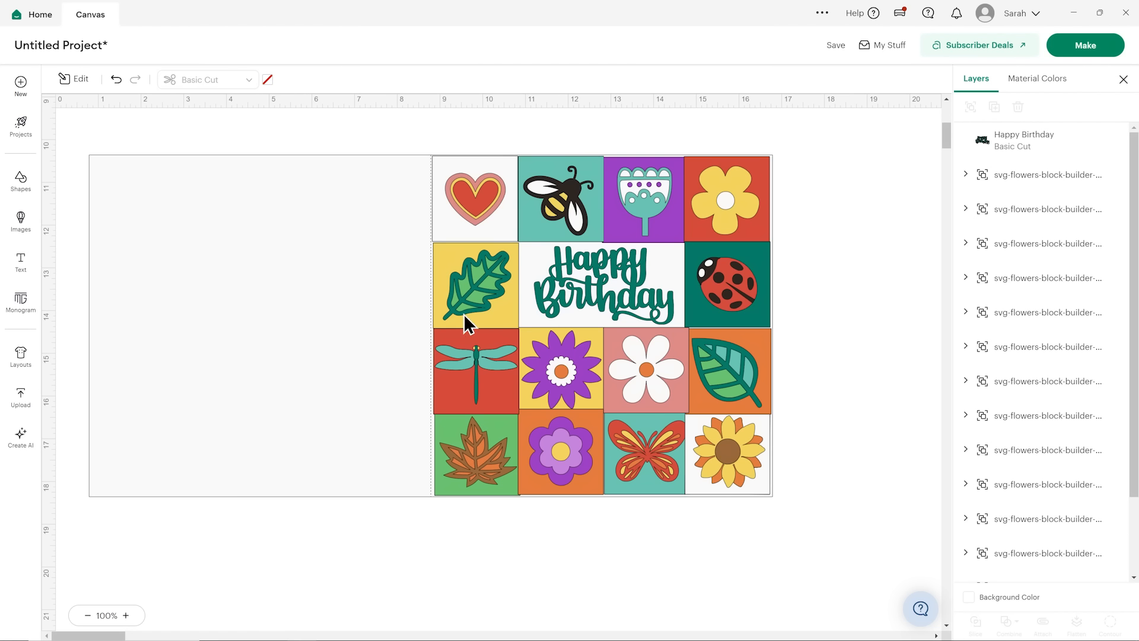
pyautogui.moveTo(80, 135); pyautogui.dragTo(817, 547)
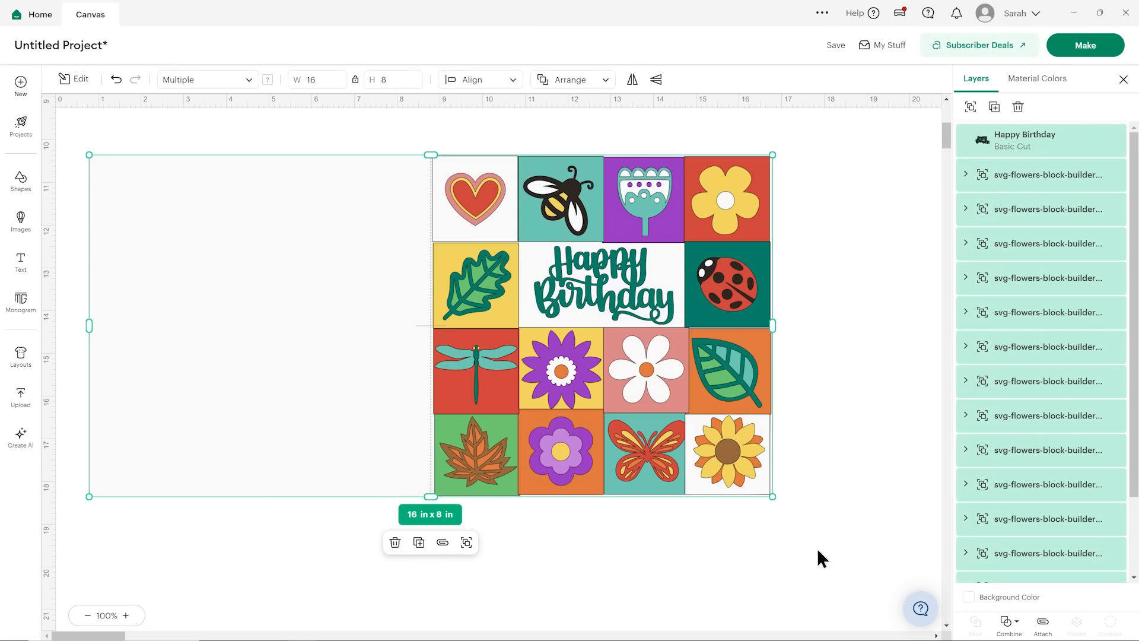
pyautogui.scroll(2, 1041, 243)
pyautogui.click(870, 246)
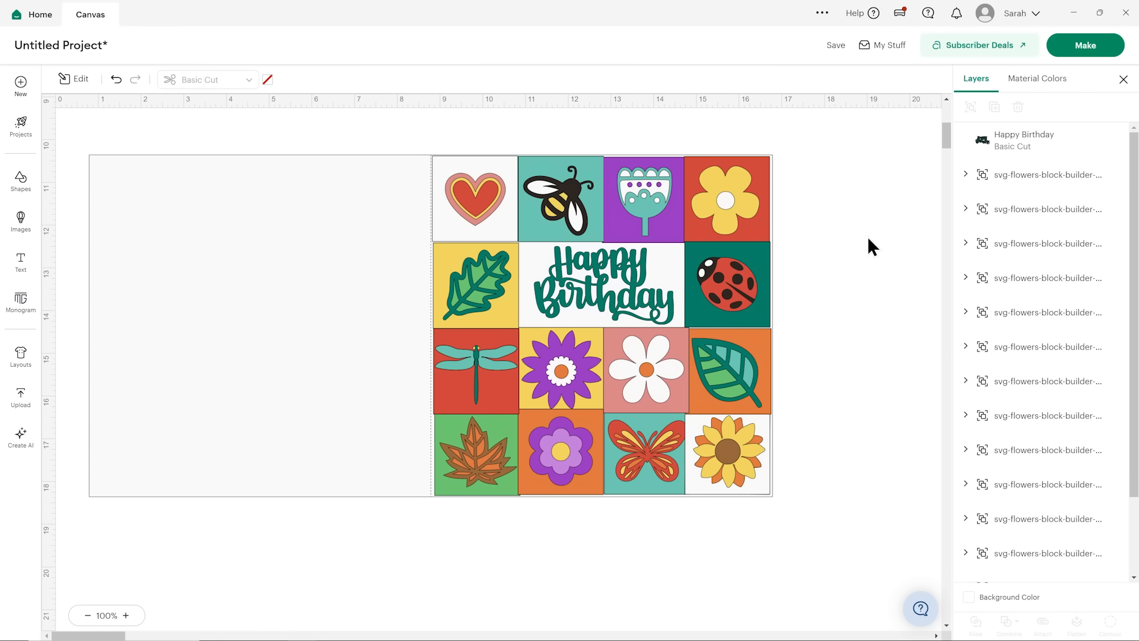
pyautogui.hotkey('ctrl', 'a')
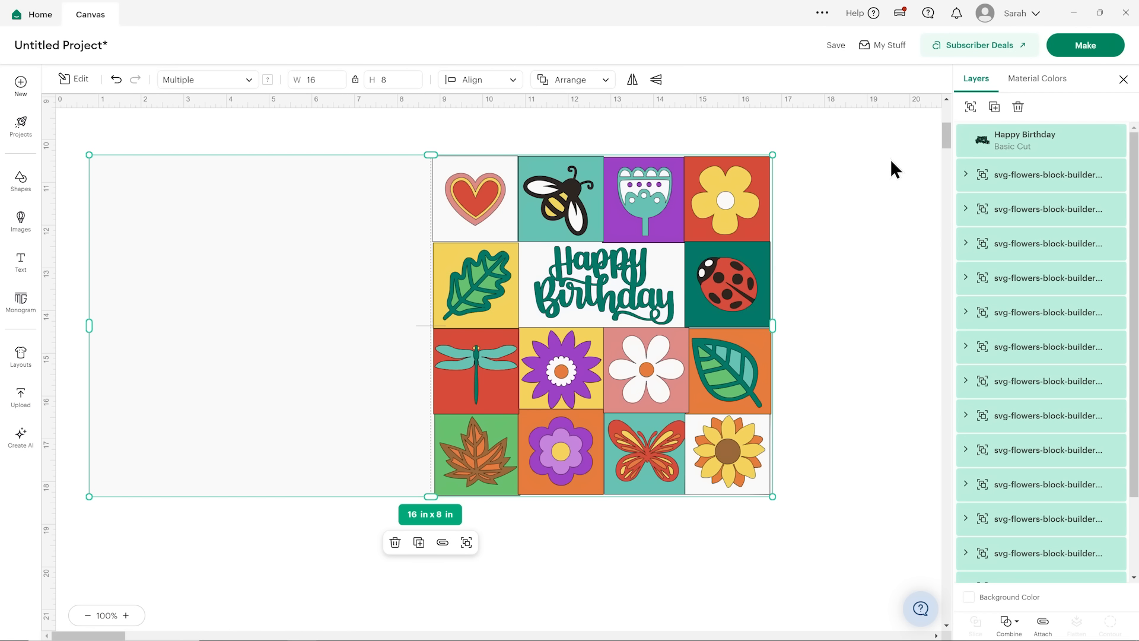
pyautogui.click(970, 107)
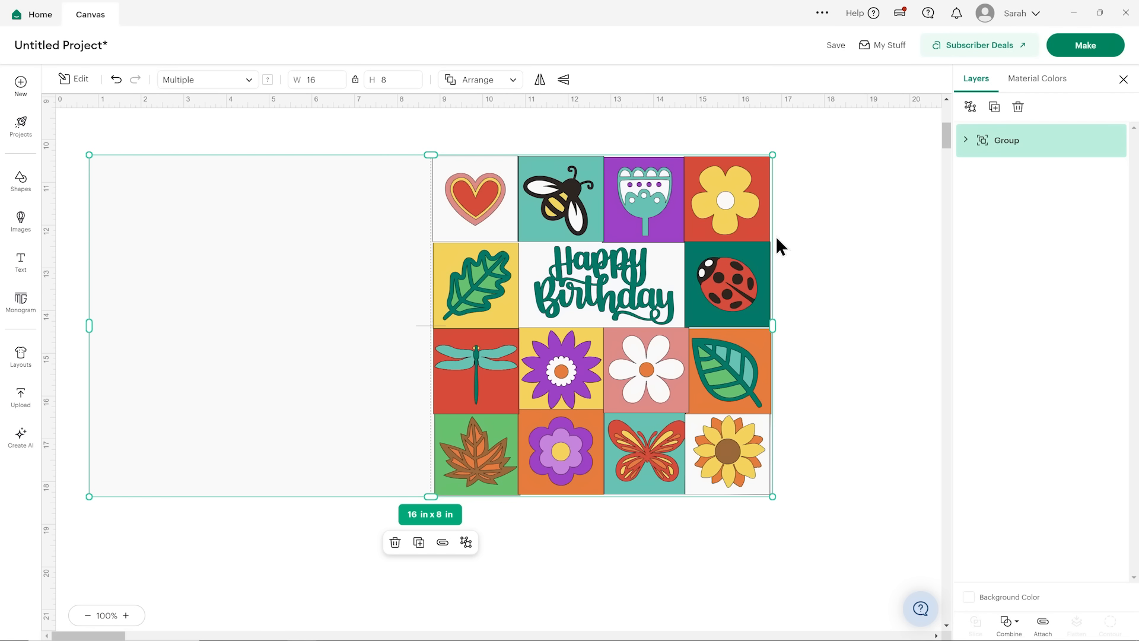
pyautogui.moveTo(733, 218); pyautogui.dragTo(742, 217)
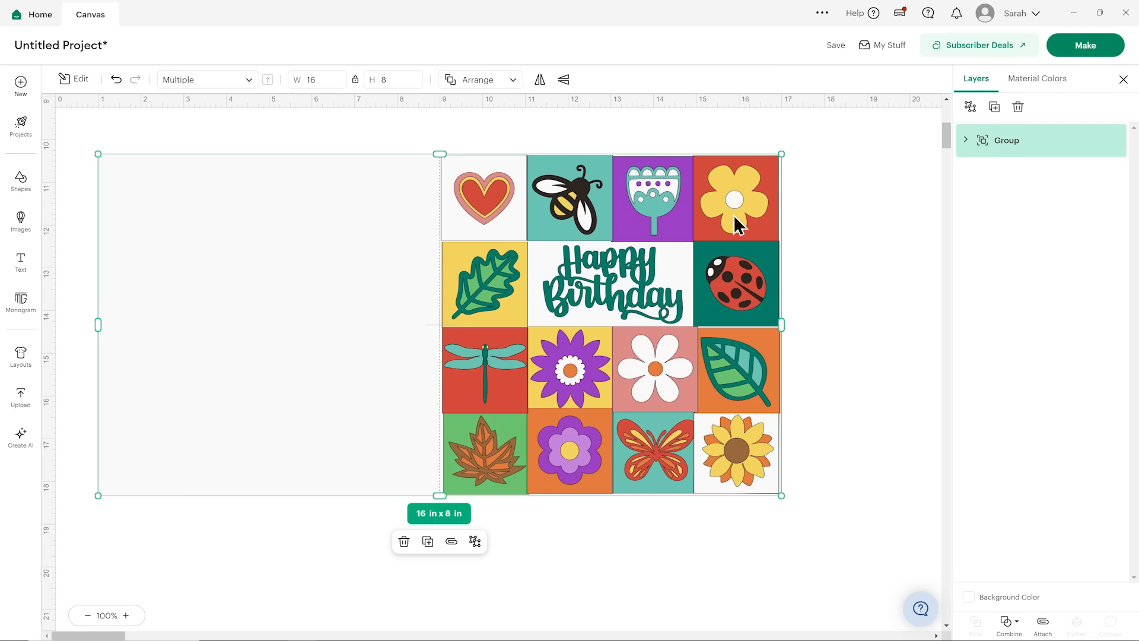
pyautogui.moveTo(732, 209); pyautogui.dragTo(738, 202)
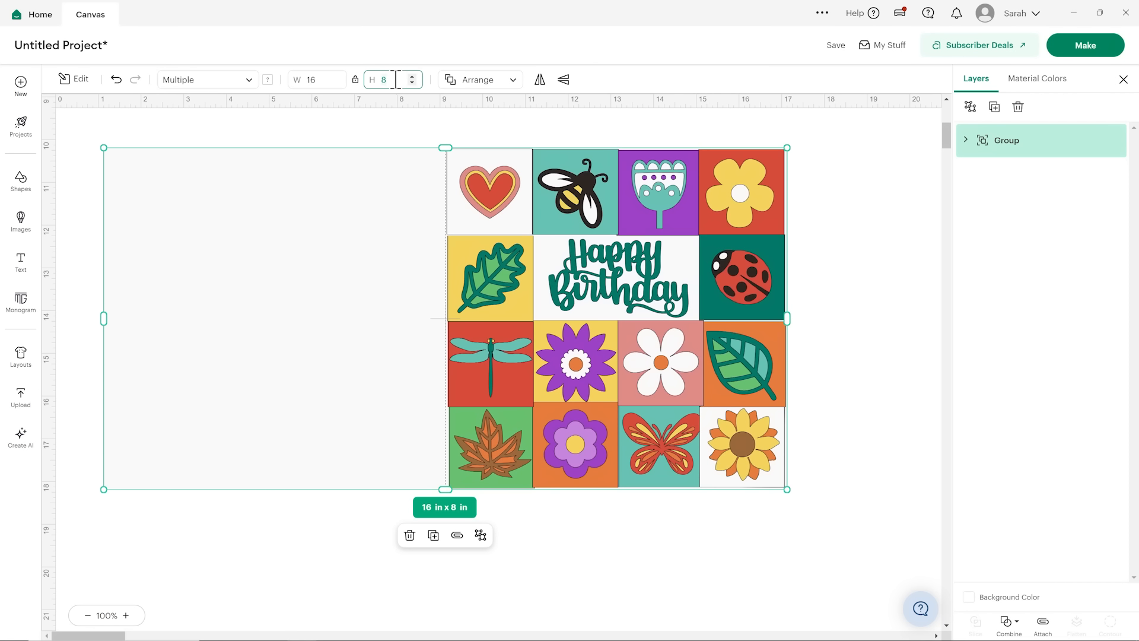
# Step: Resize the grouped card proportionally to a height of 5.75 in
pyautogui.write('5')
pyautogui.press('Return')
pyautogui.press('BackSpace')
pyautogui.press('BackSpace')
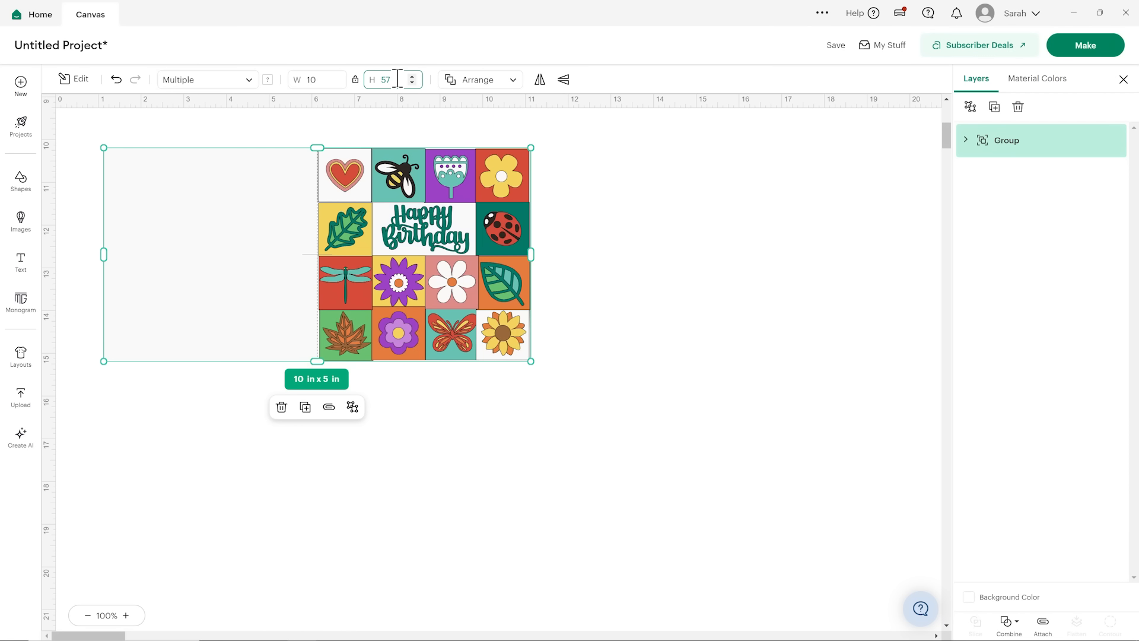
pyautogui.write('.75')
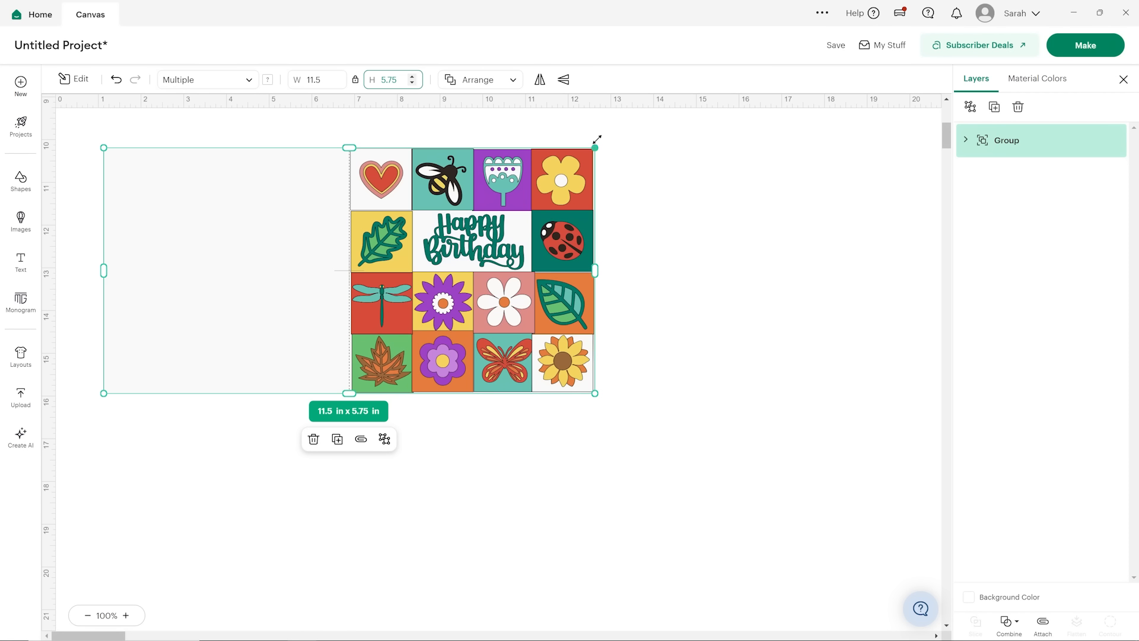
pyautogui.click(651, 157)
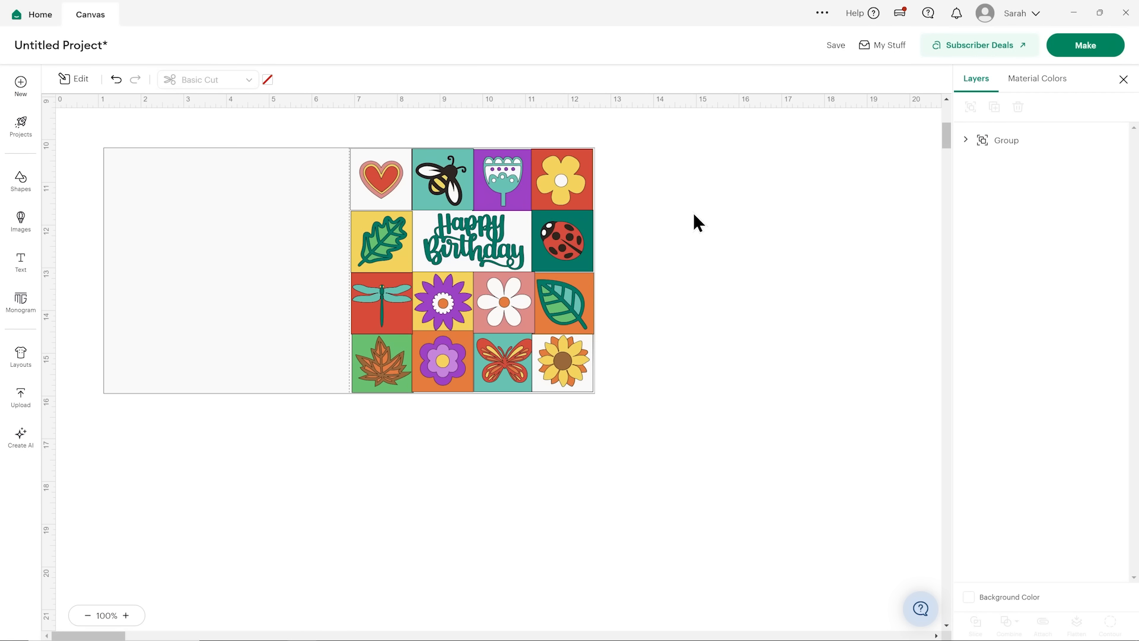
# Step: Ungroup the resized card and check that the blocks in the first row can be selected individually
pyautogui.hotkey('ctrl', 'a')
pyautogui.click(971, 106)
pyautogui.click(785, 196)
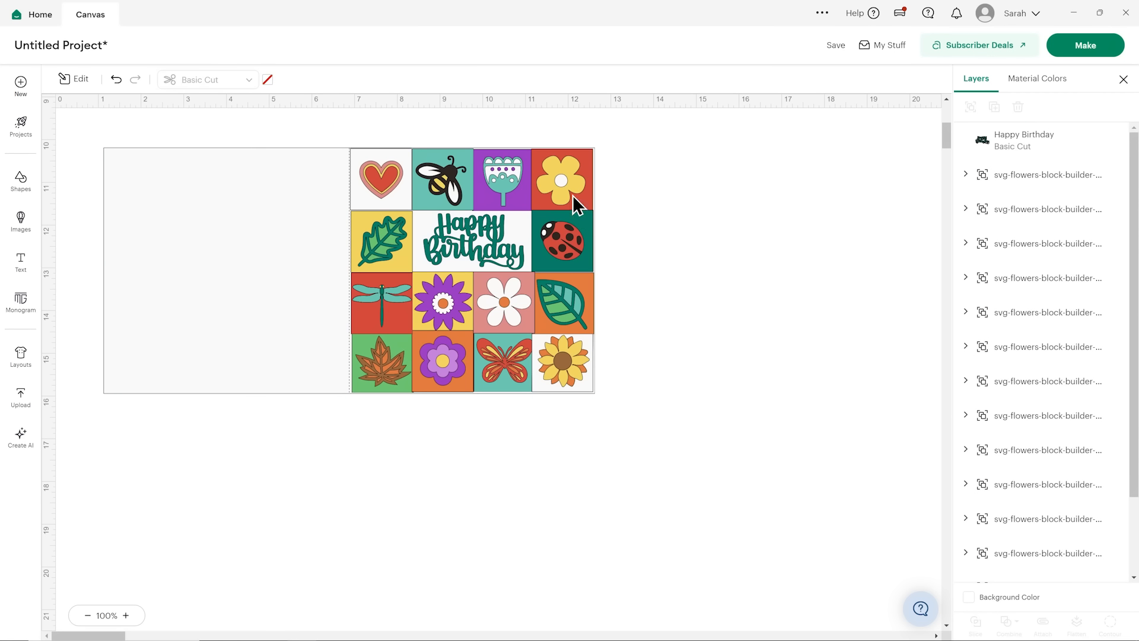
pyautogui.click(564, 177)
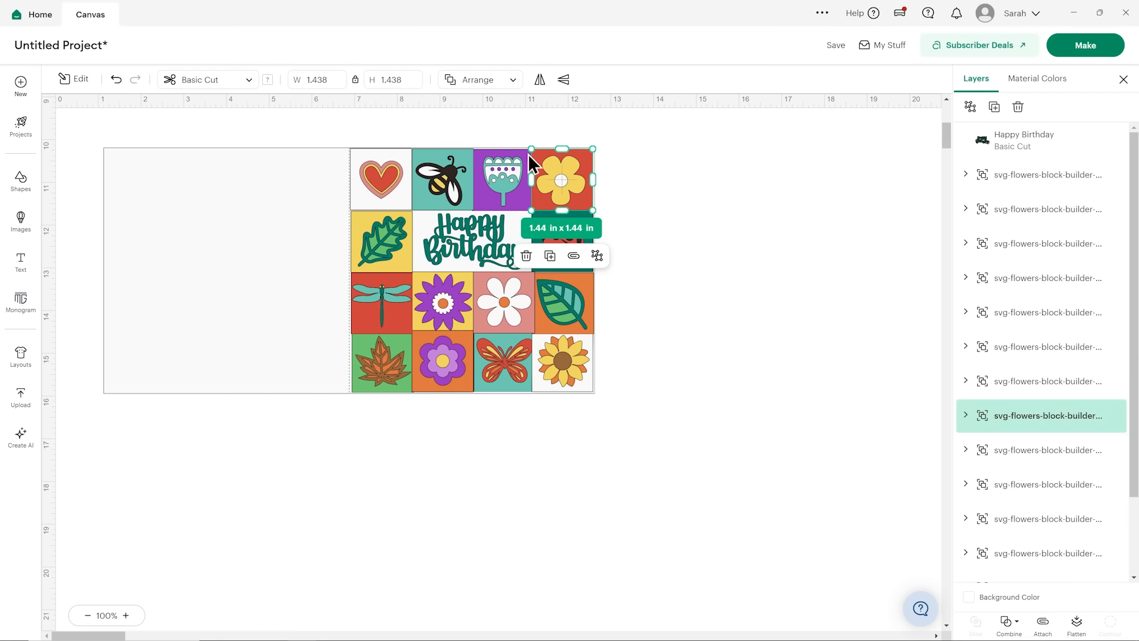
pyautogui.click(501, 171)
pyautogui.click(452, 184)
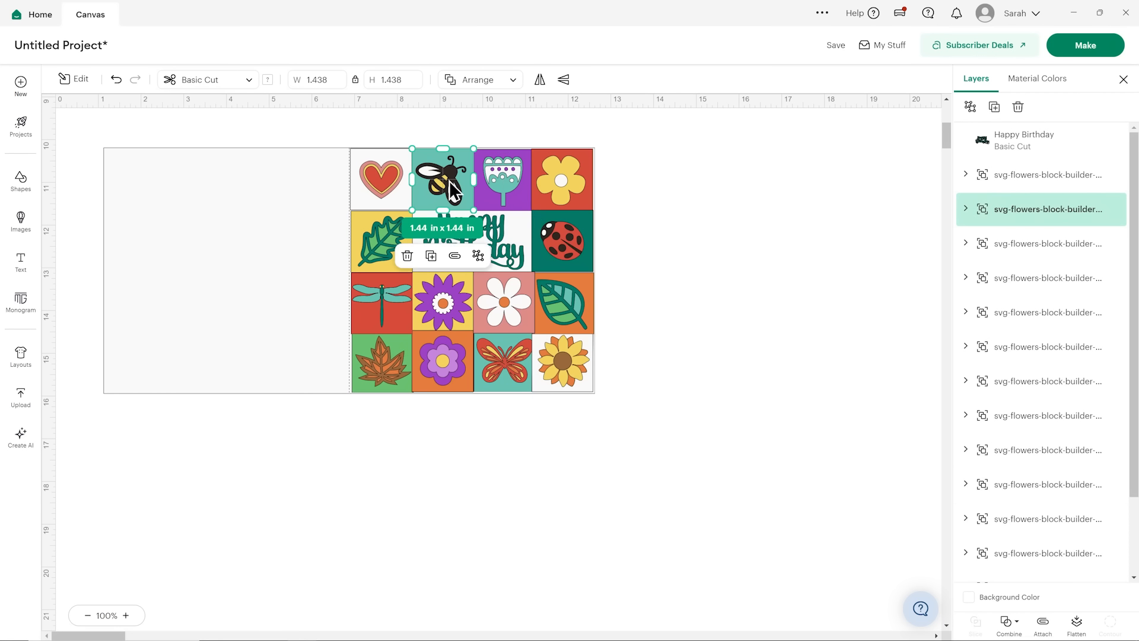
pyautogui.click(380, 180)
pyautogui.click(700, 256)
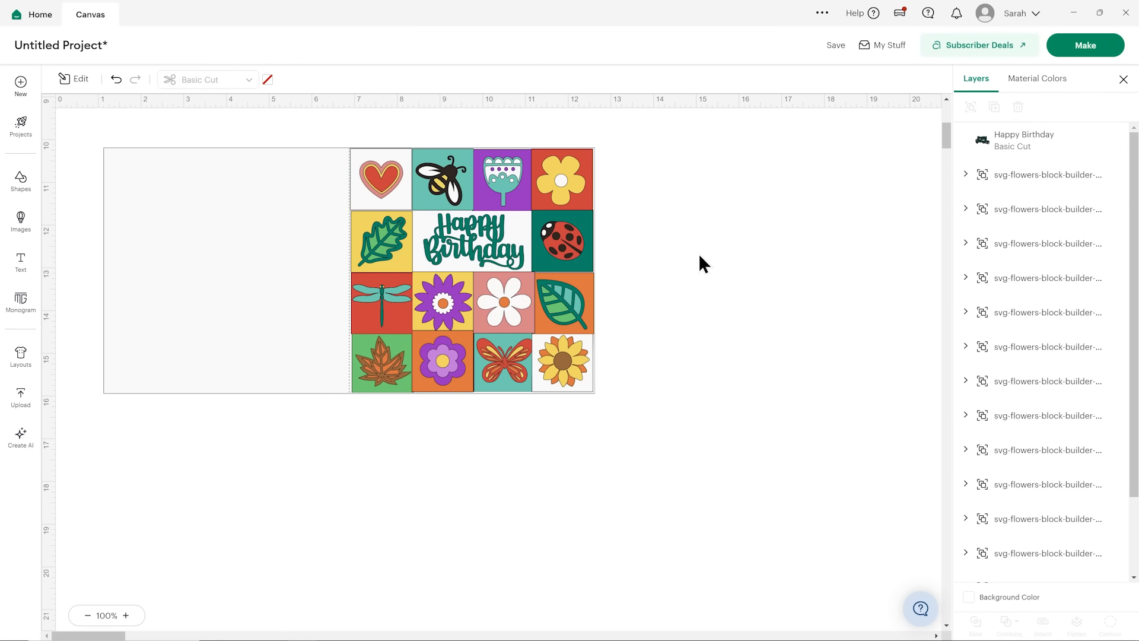
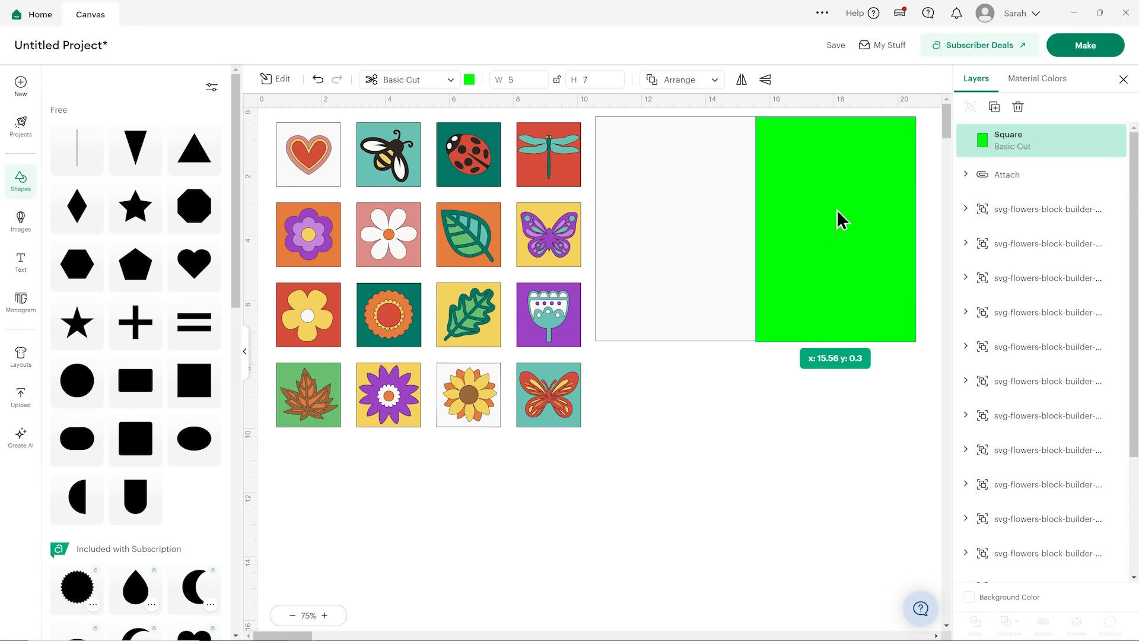
# Step: Move the maple leaf block below the green rectangle, with the dragonfly and oak leaf blocks side by side in a second row beneath it
pyautogui.click(706, 380)
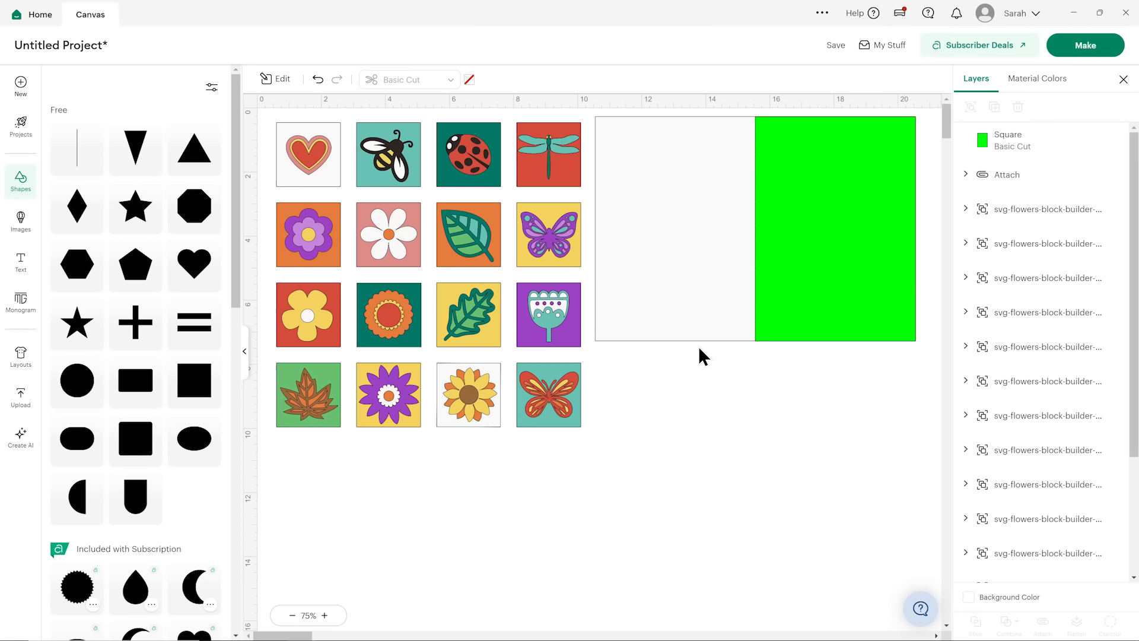
pyautogui.click(245, 353)
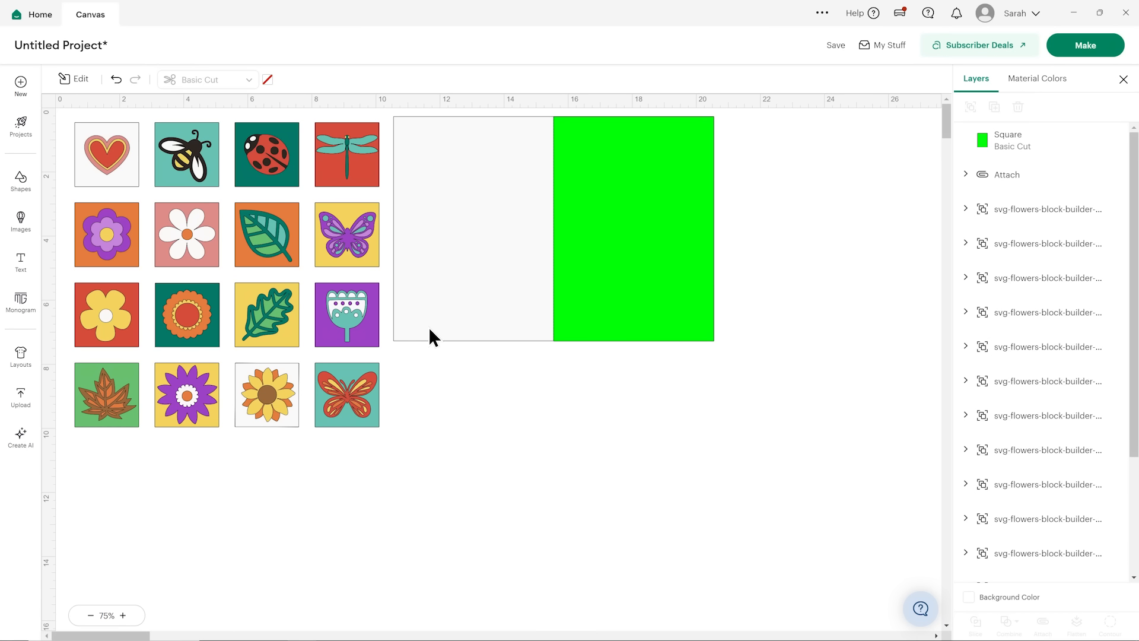
pyautogui.click(122, 616)
pyautogui.moveTo(126, 635); pyautogui.dragTo(114, 635)
pyautogui.scroll(2, 324, 454)
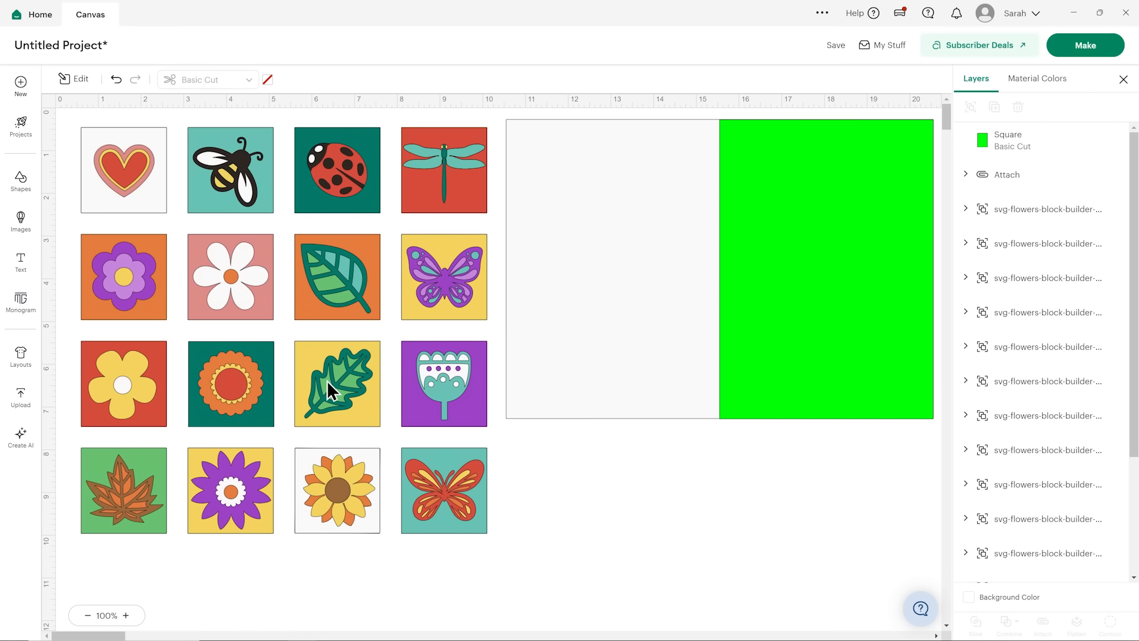
pyautogui.moveTo(123, 482); pyautogui.dragTo(704, 486)
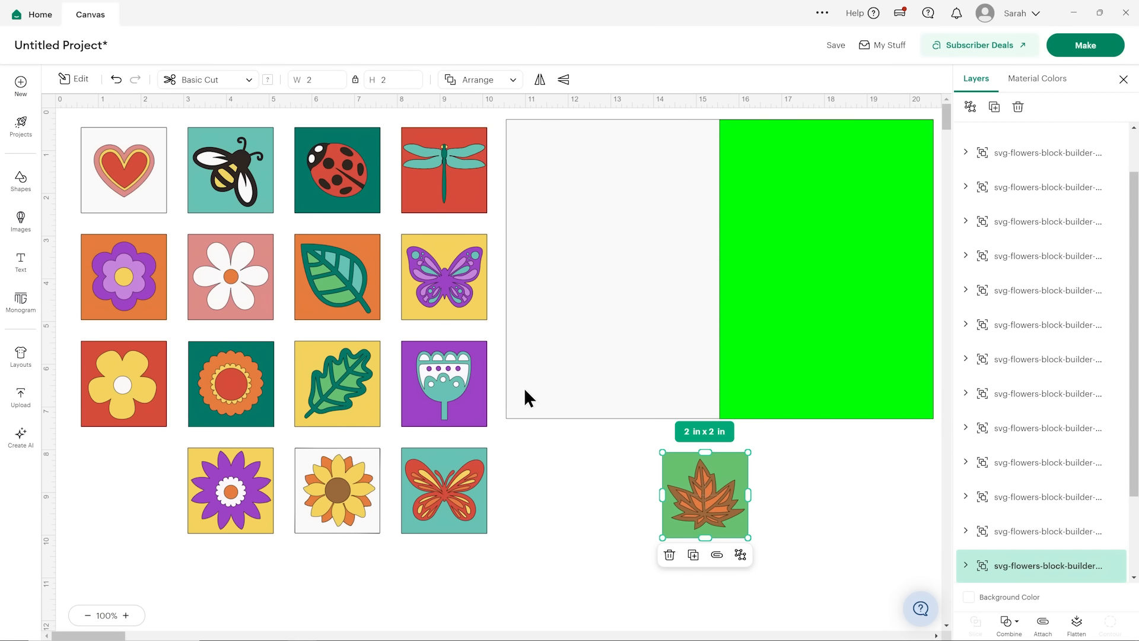
pyautogui.moveTo(447, 149); pyautogui.dragTo(674, 563)
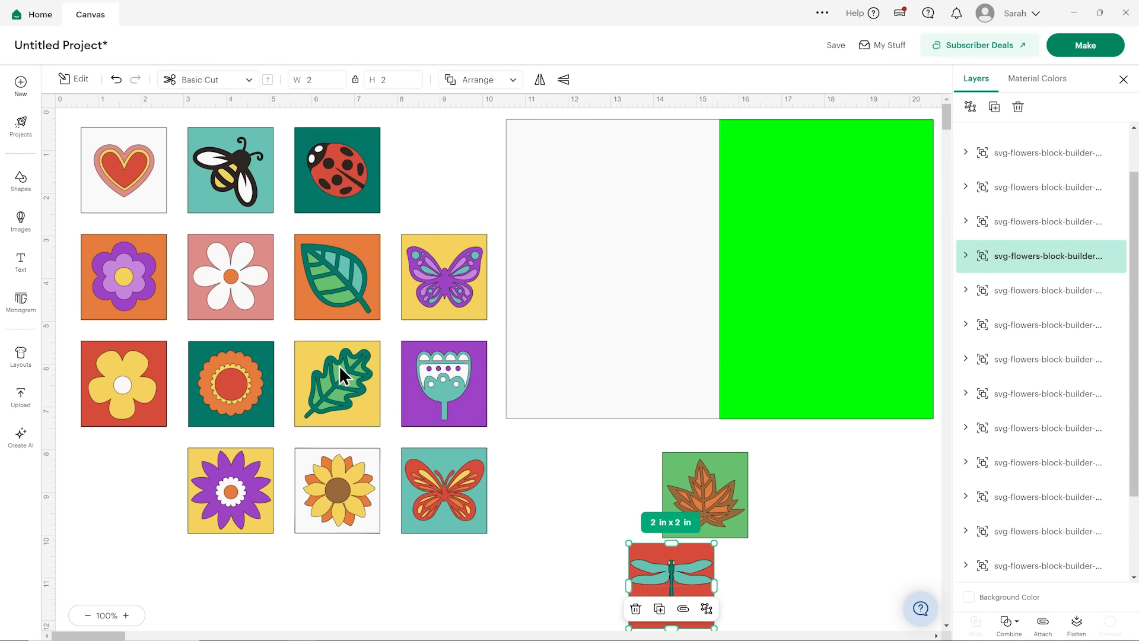
pyautogui.moveTo(340, 366); pyautogui.dragTo(760, 573)
pyautogui.moveTo(702, 490); pyautogui.dragTo(719, 489)
pyautogui.scroll(-3, 834, 483)
pyautogui.click(839, 468)
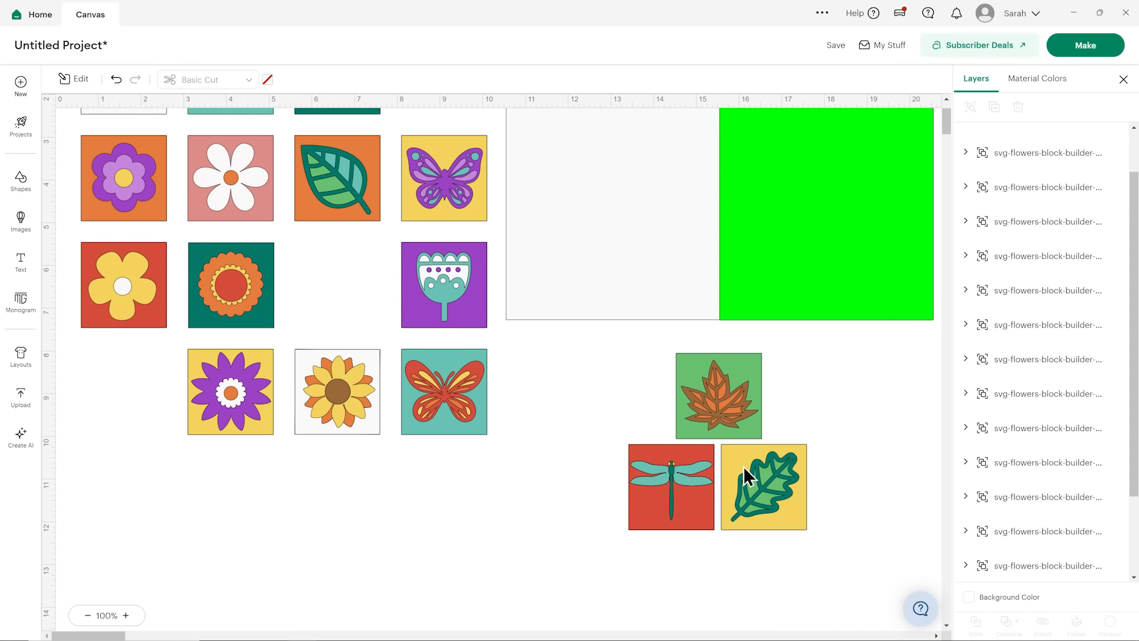
# Step: Place the red butterfly and purple tulip blocks side by side as a third row, offset under the dragonfly and oak leaf
pyautogui.moveTo(452, 391); pyautogui.dragTo(723, 574)
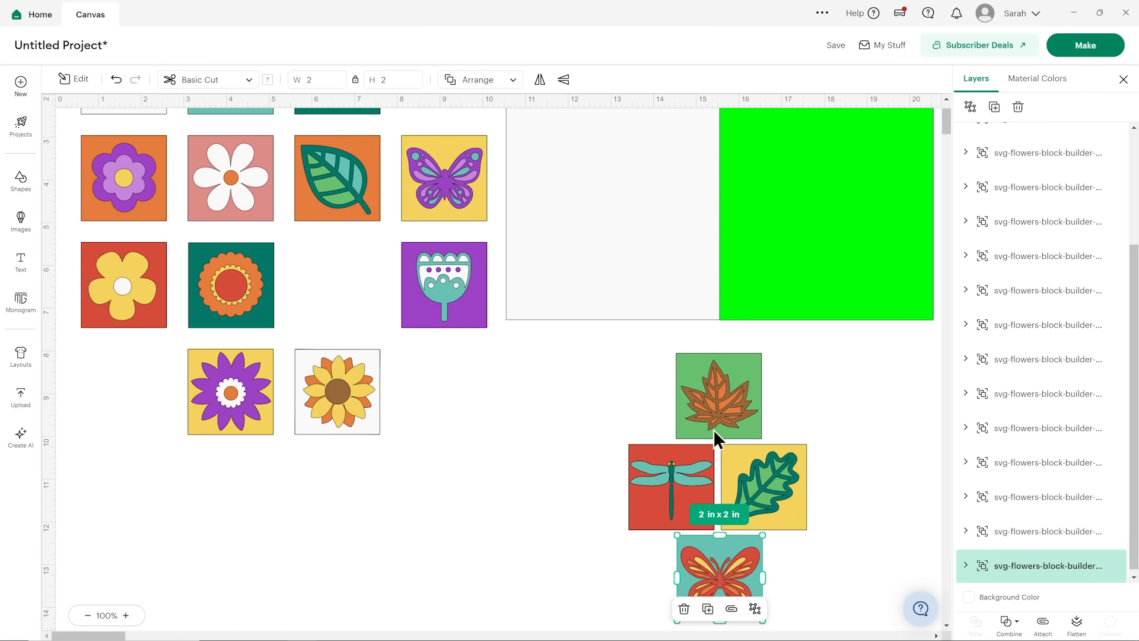
pyautogui.moveTo(478, 308); pyautogui.dragTo(815, 551)
pyautogui.scroll(4, 464, 374)
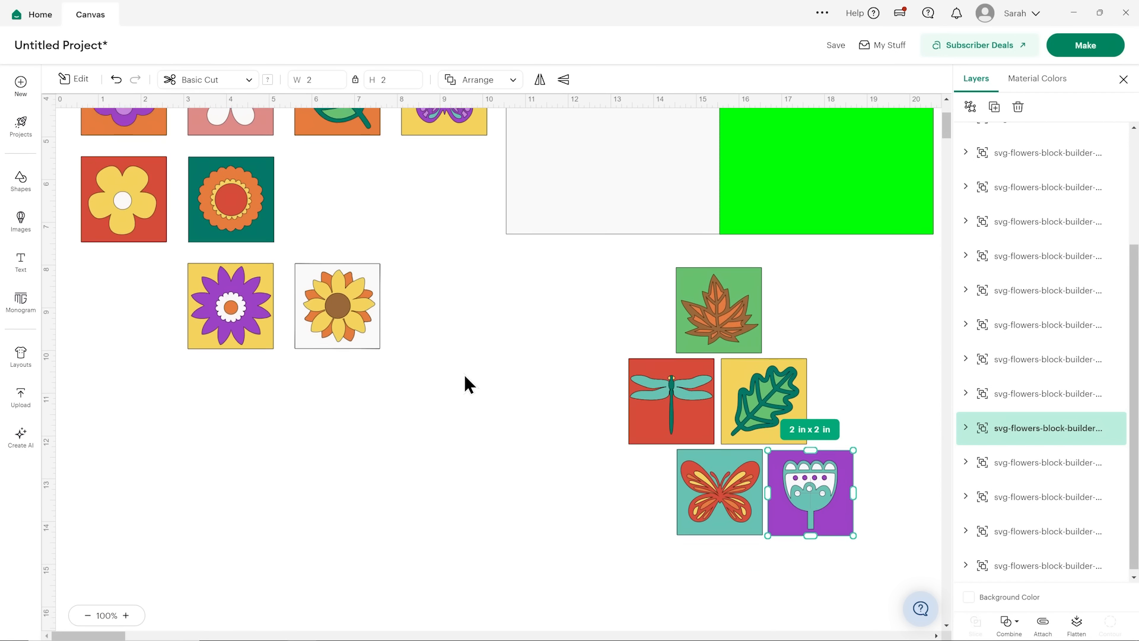
# Step: Place the orange leaf block and the round orange flower block side by side as a fourth row, offset under the third
pyautogui.moveTo(356, 296); pyautogui.dragTo(557, 505)
pyautogui.scroll(-8, 556, 504)
pyautogui.moveTo(558, 308); pyautogui.dragTo(761, 556)
pyautogui.scroll(8, 456, 396)
pyautogui.moveTo(260, 346); pyautogui.dragTo(523, 502)
pyautogui.scroll(-11, 549, 497)
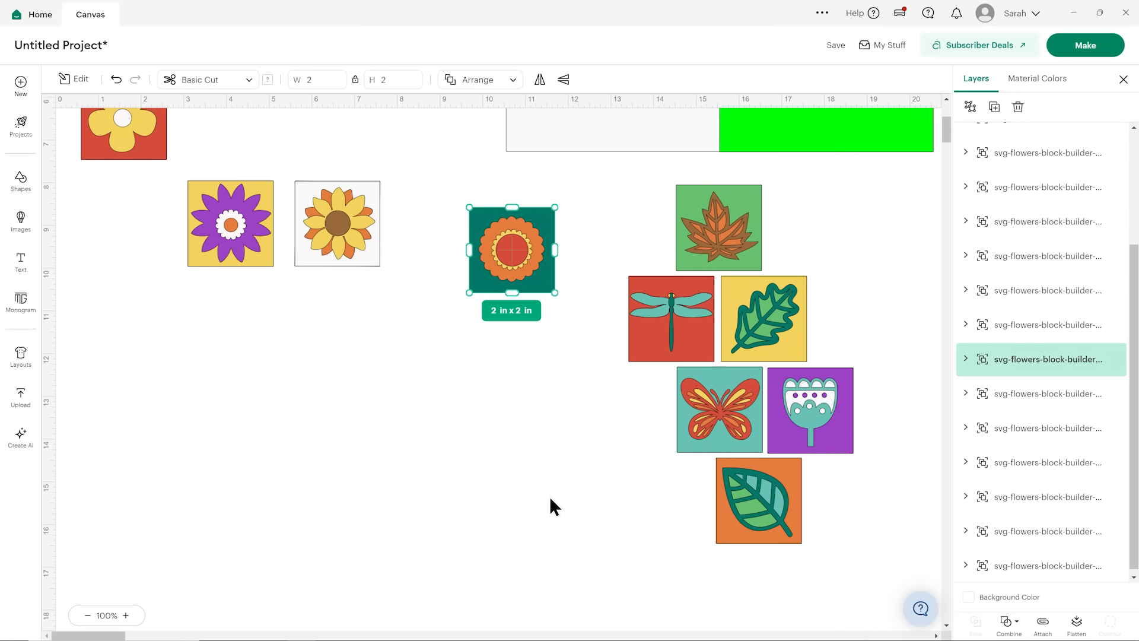
pyautogui.scroll(-1, 550, 498)
pyautogui.moveTo(508, 212); pyautogui.dragTo(850, 463)
# Step: Group the seven staggered blocks below the green rectangle
pyautogui.click(564, 422)
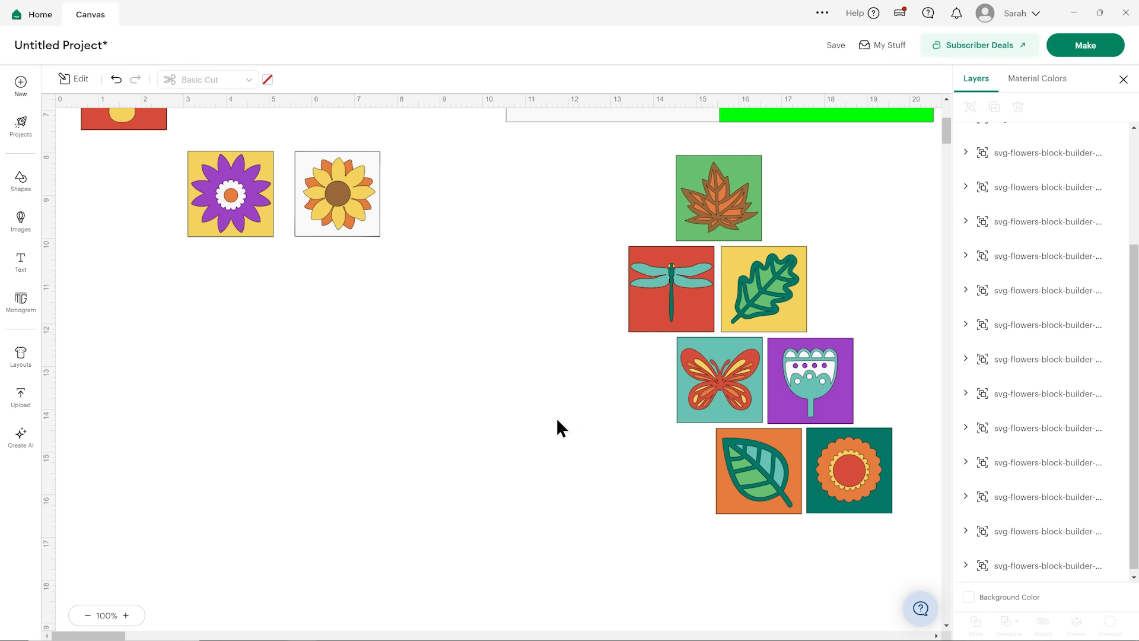
pyautogui.moveTo(602, 171); pyautogui.dragTo(917, 545)
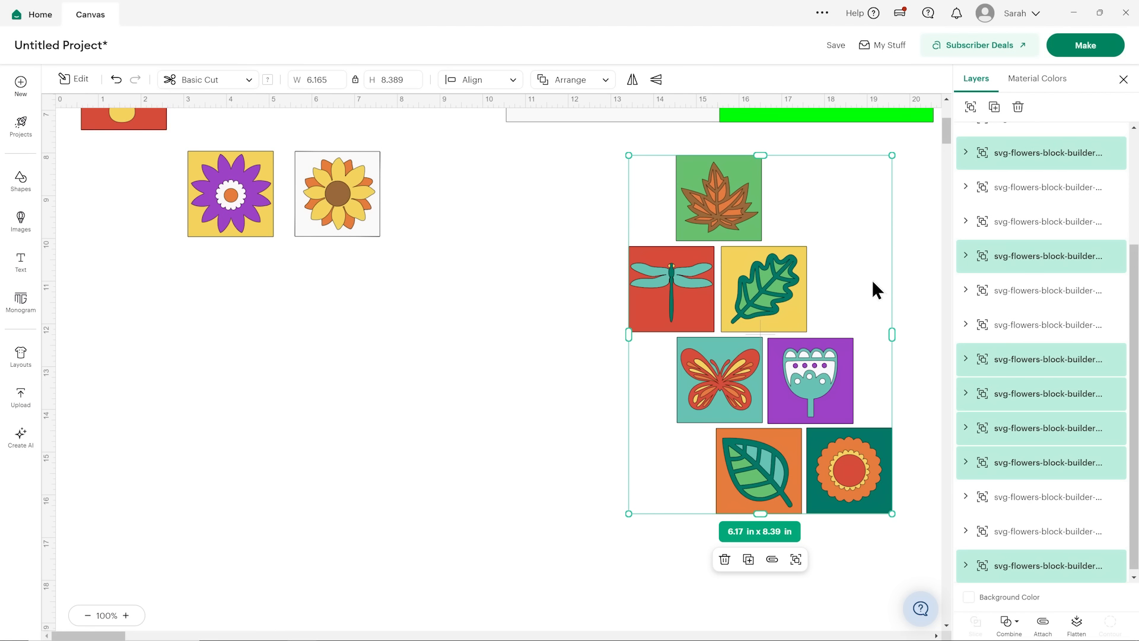
pyautogui.click(971, 108)
# Step: Move the group of staggered blocks over the green rectangle and bring it to the front
pyautogui.scroll(4, 587, 265)
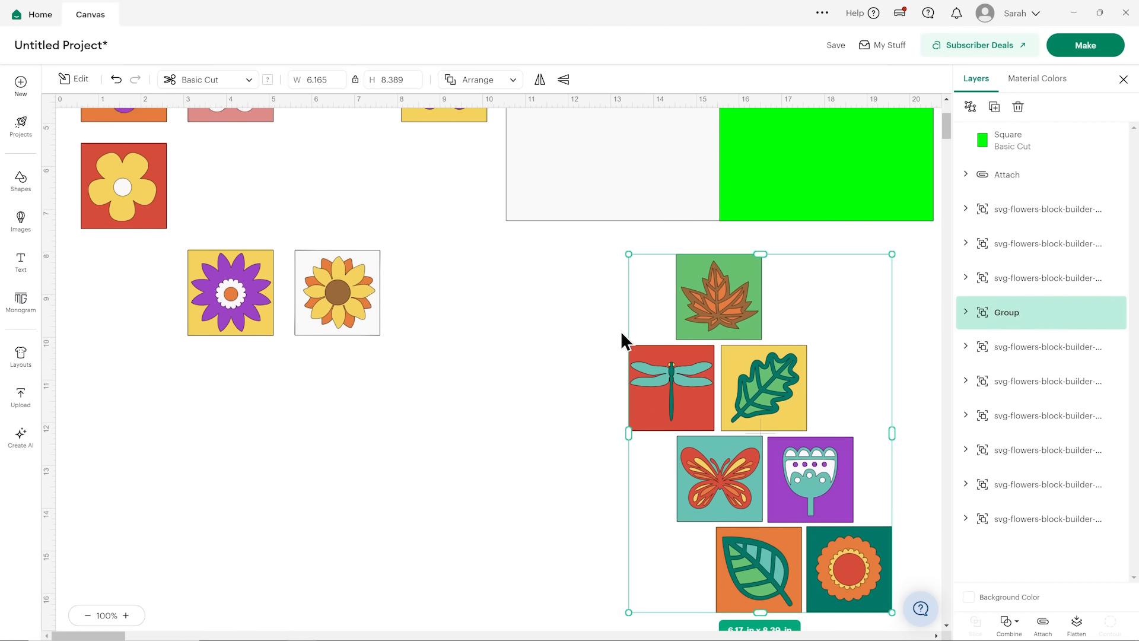
pyautogui.scroll(2, 564, 393)
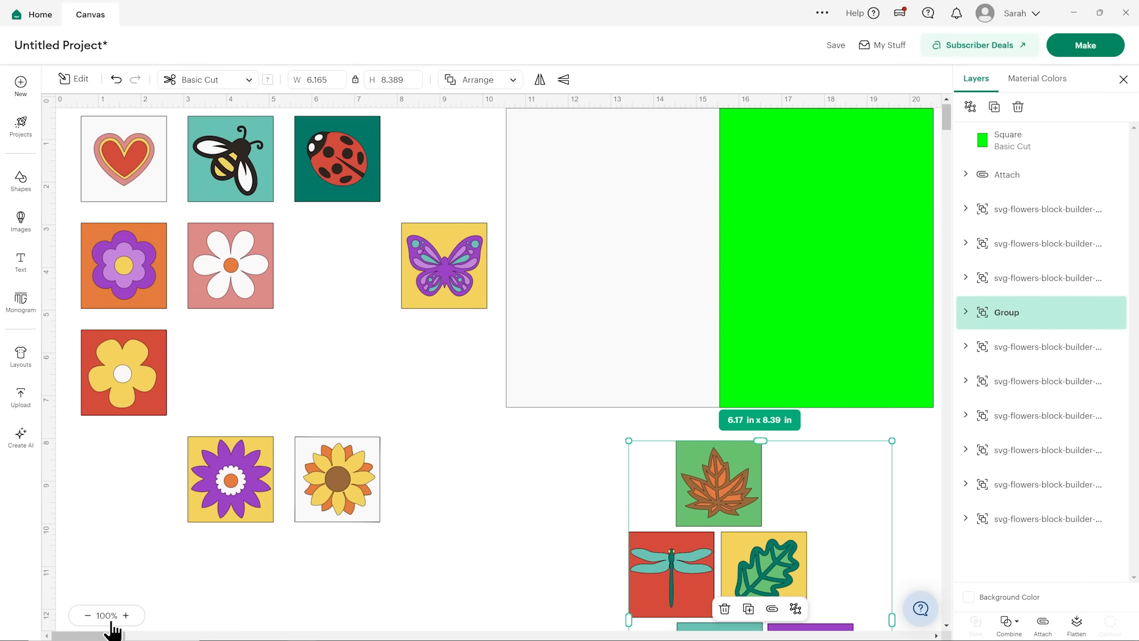
pyautogui.moveTo(112, 638); pyautogui.dragTo(133, 637)
pyautogui.moveTo(452, 504); pyautogui.dragTo(588, 181)
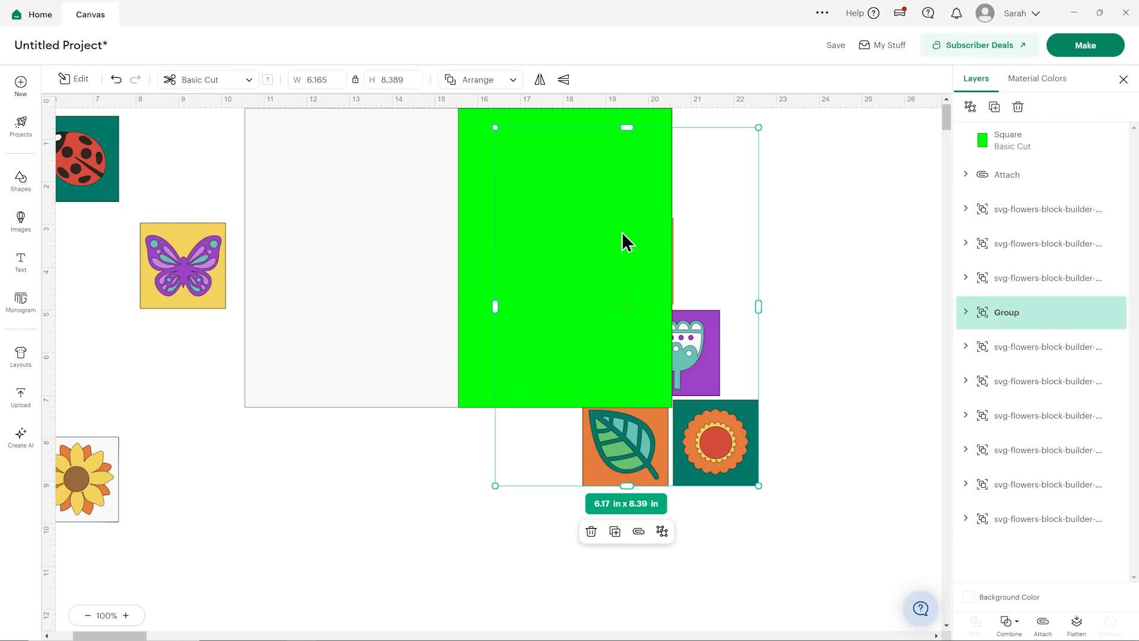
pyautogui.click(490, 82)
pyautogui.click(501, 110)
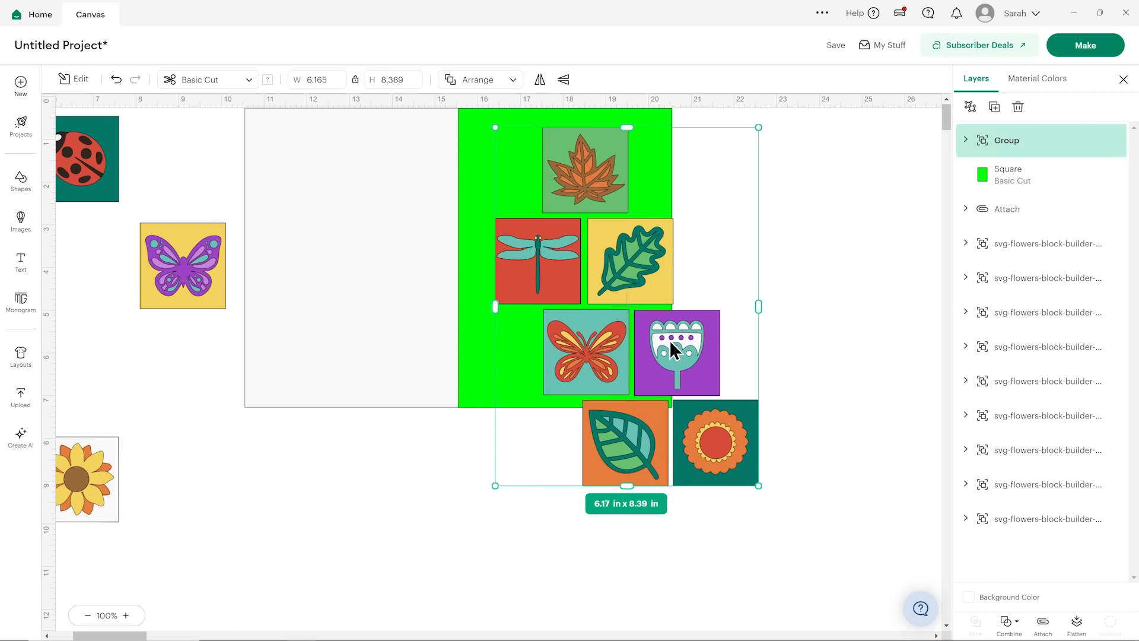
# Step: Rotate the group of staggered blocks 22.5 degrees clockwise and reposition it so the blocks overhang the green rectangle's right and bottom edges
pyautogui.scroll(1, 701, 398)
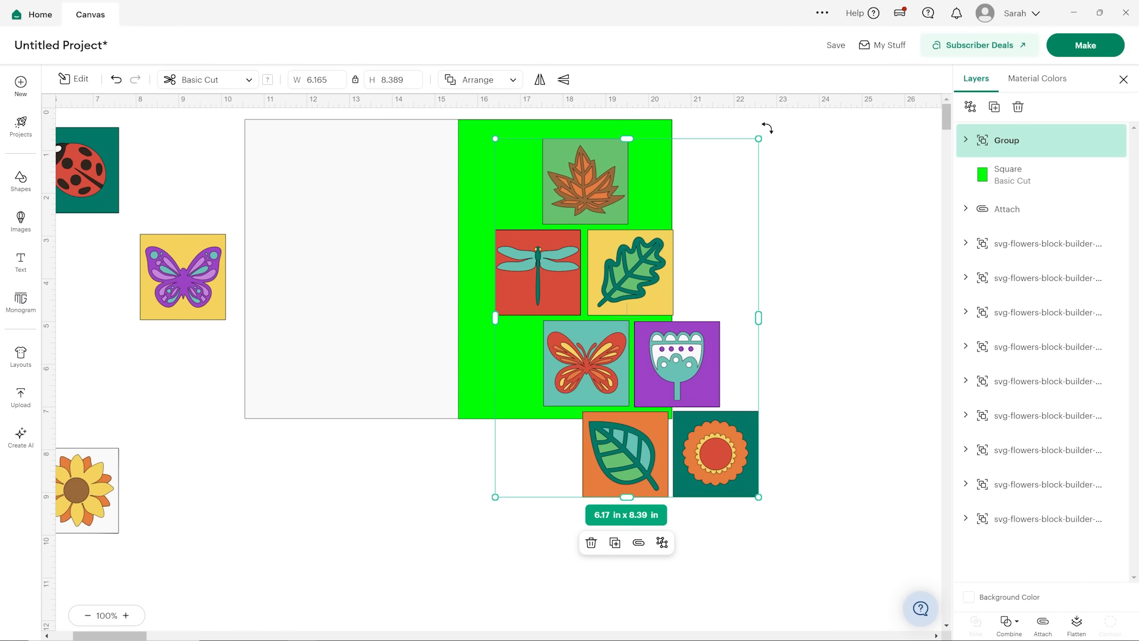
pyautogui.moveTo(766, 128); pyautogui.dragTo(817, 161)
pyautogui.moveTo(642, 169); pyautogui.dragTo(636, 185)
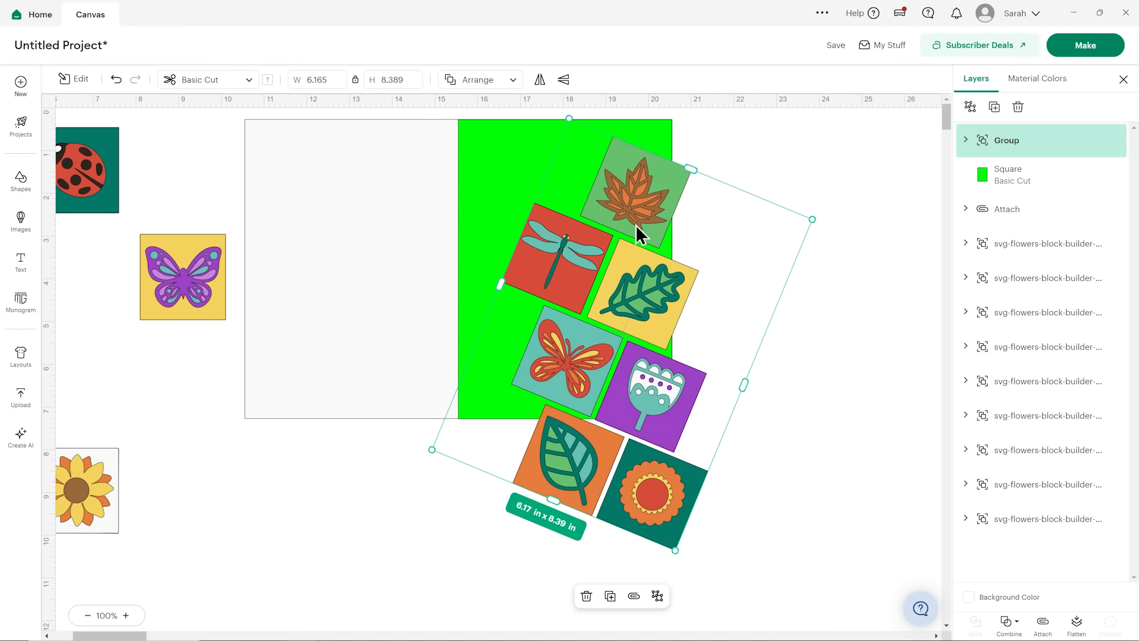
pyautogui.moveTo(636, 207); pyautogui.dragTo(639, 216)
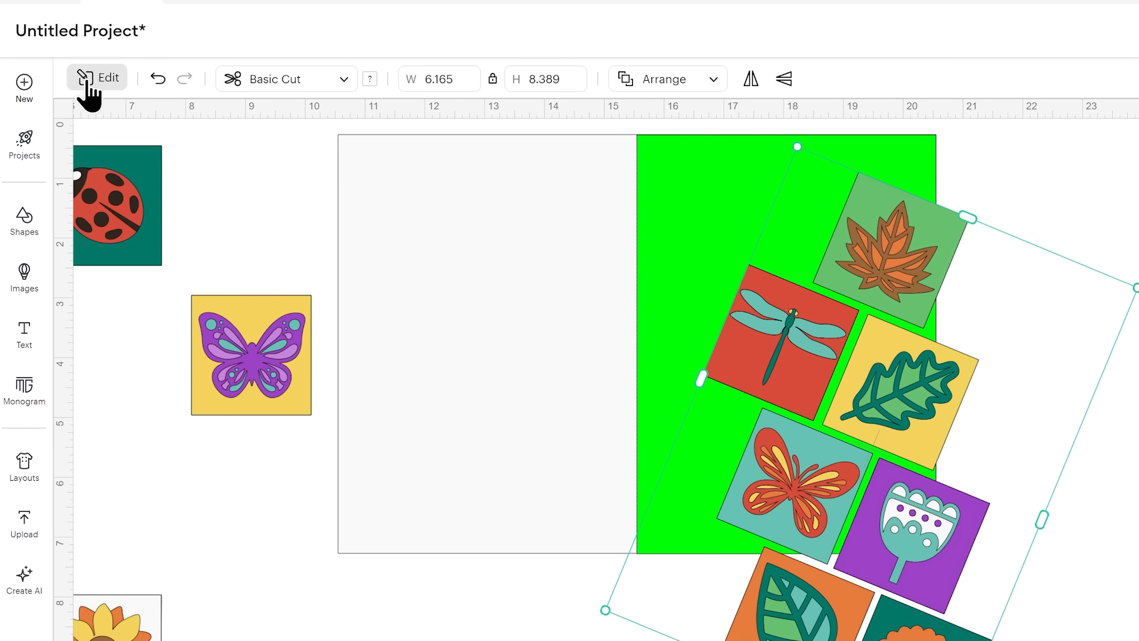
pyautogui.click(88, 83)
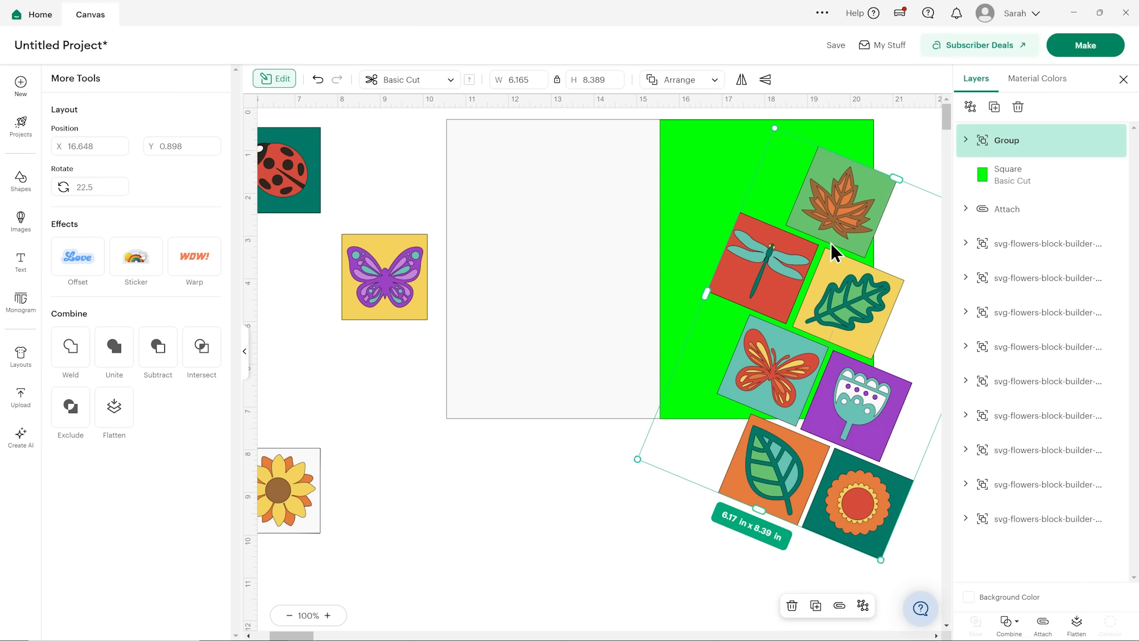
pyautogui.click(245, 354)
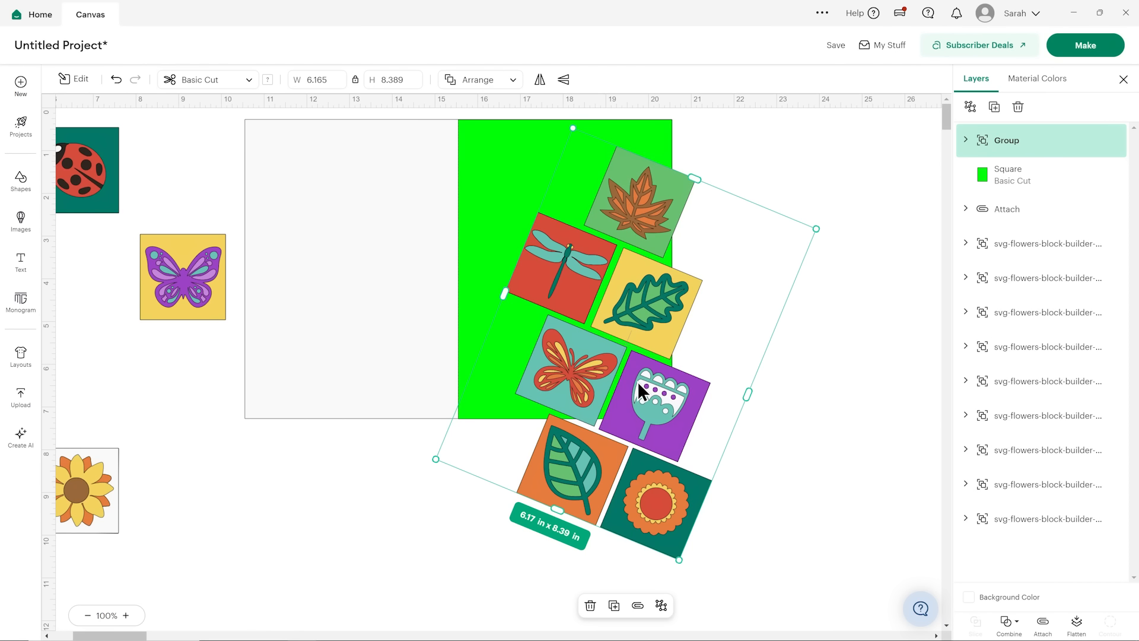
pyautogui.moveTo(657, 401); pyautogui.dragTo(650, 375)
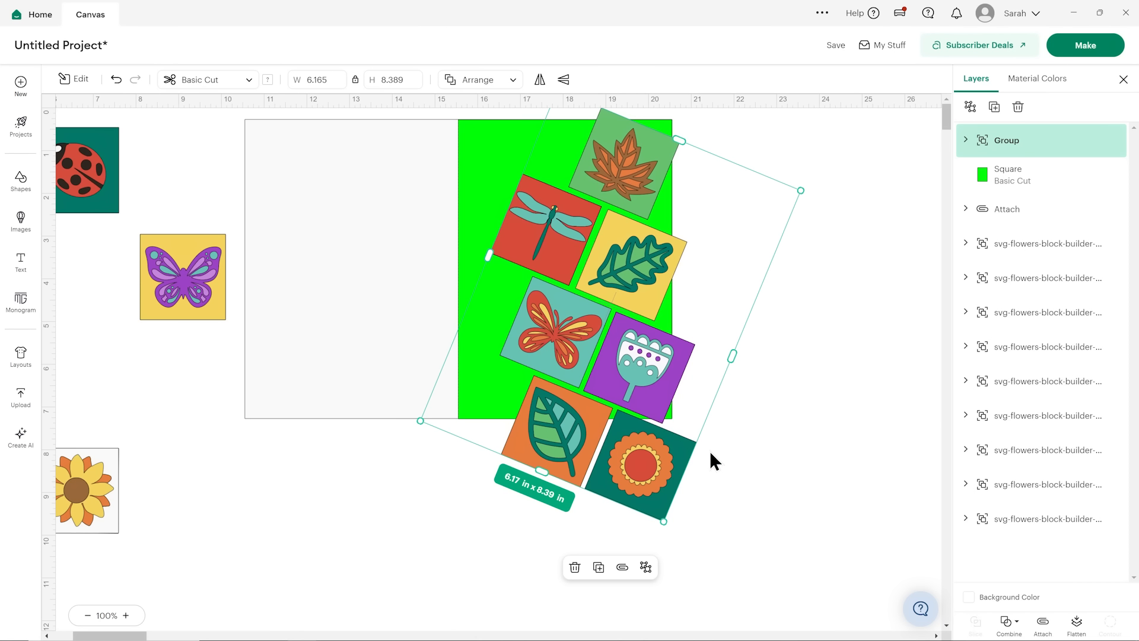
# Step: Move the card base, green rectangle and rotated block group together about 3 in down and 1 in right on the canvas
pyautogui.moveTo(796, 508); pyautogui.dragTo(391, 293)
pyautogui.click(796, 244)
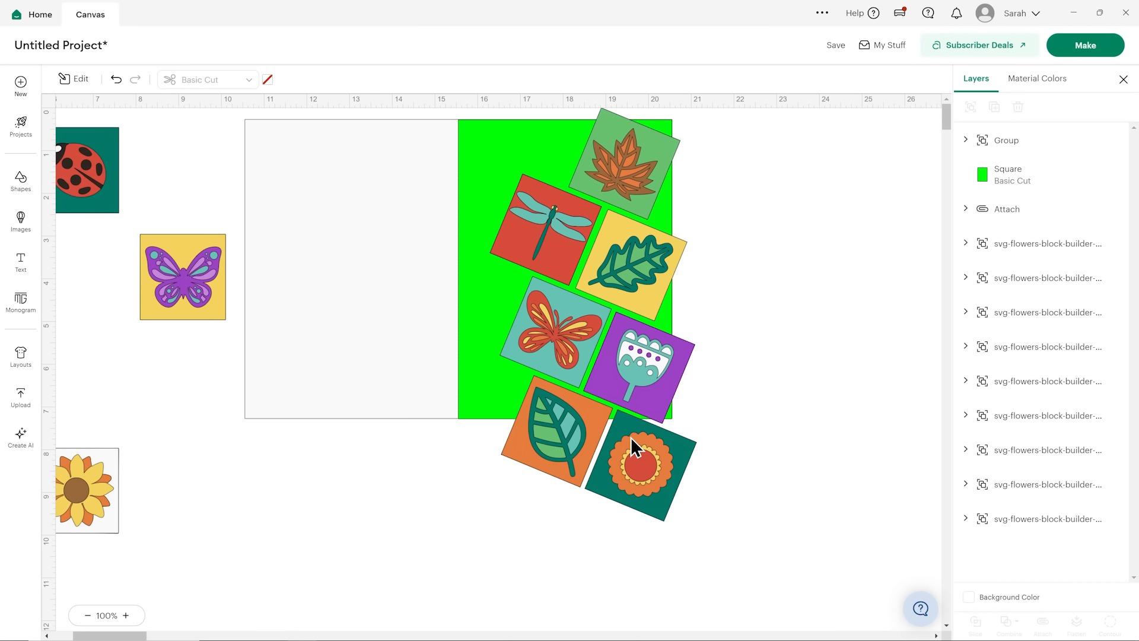
pyautogui.moveTo(632, 437); pyautogui.dragTo(636, 351)
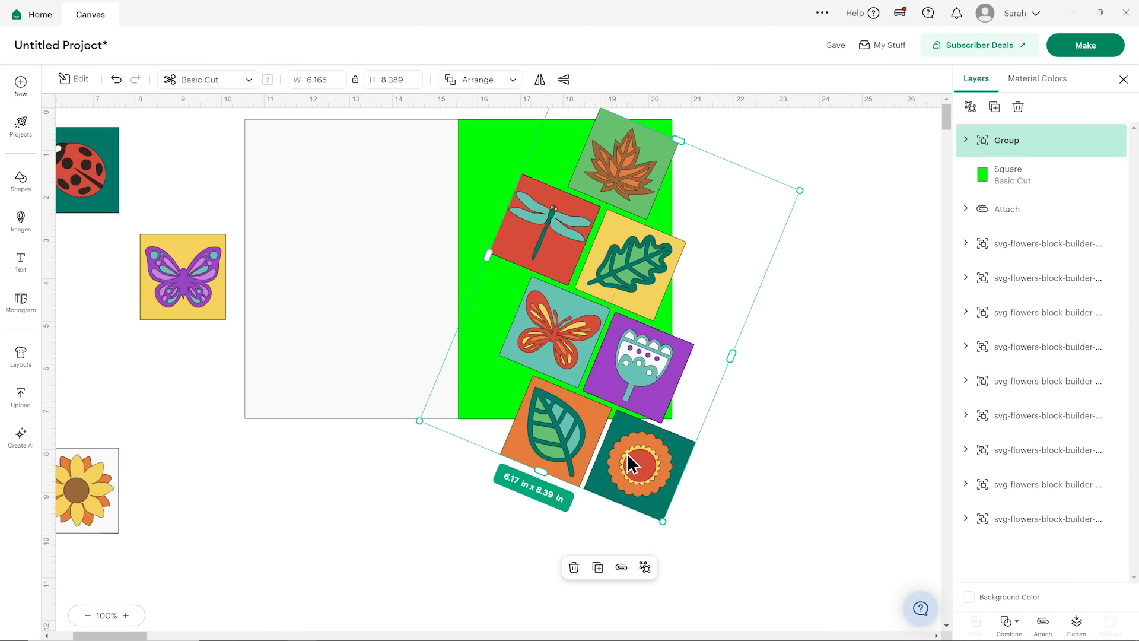
pyautogui.click(738, 481)
pyautogui.moveTo(782, 485); pyautogui.dragTo(424, 299)
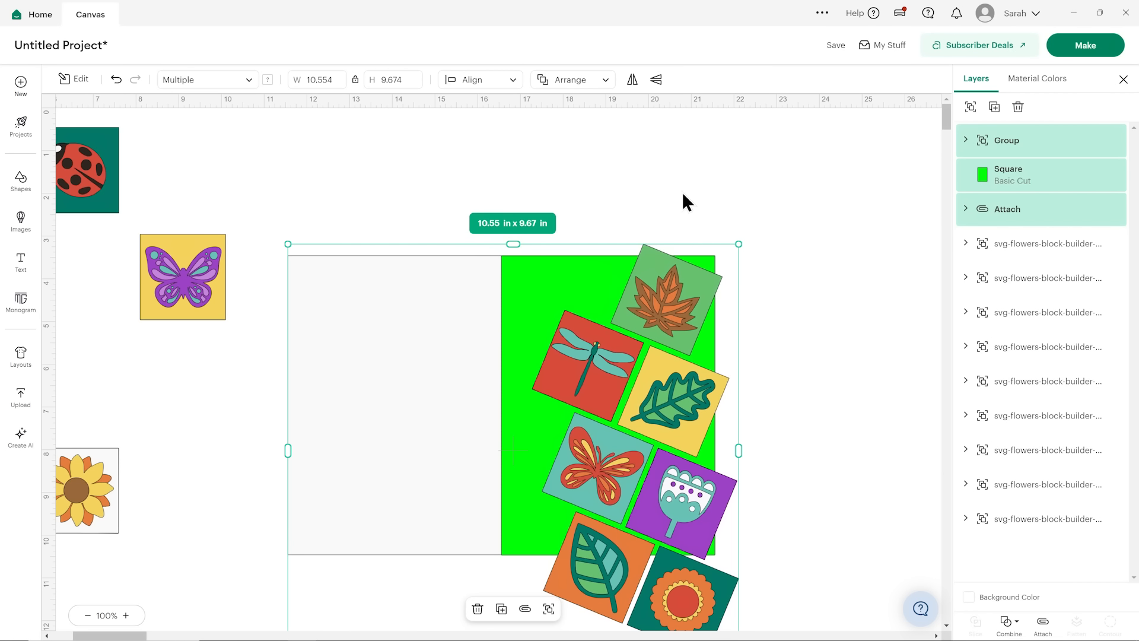
pyautogui.click(783, 231)
# Step: Shift the rotated block group upward over the green rectangle and enlarge it to about 6.28 × 8.55 in
pyautogui.moveTo(652, 316); pyautogui.dragTo(656, 222)
pyautogui.moveTo(673, 336); pyautogui.dragTo(672, 391)
pyautogui.scroll(-2, 732, 368)
pyautogui.scroll(2, 732, 368)
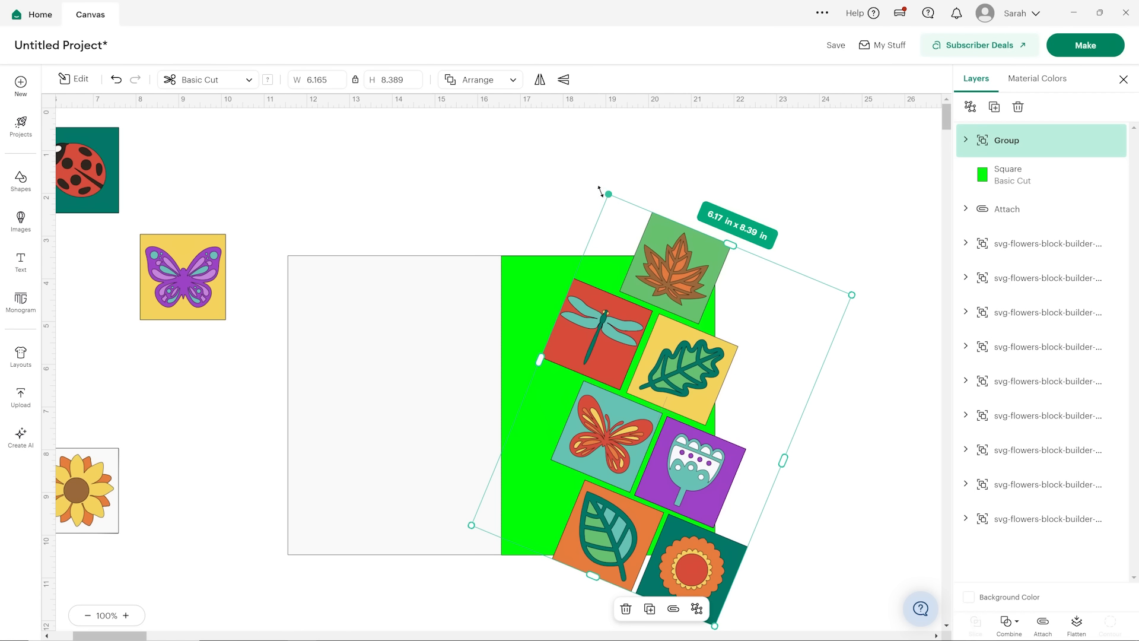
pyautogui.moveTo(609, 193); pyautogui.dragTo(612, 186)
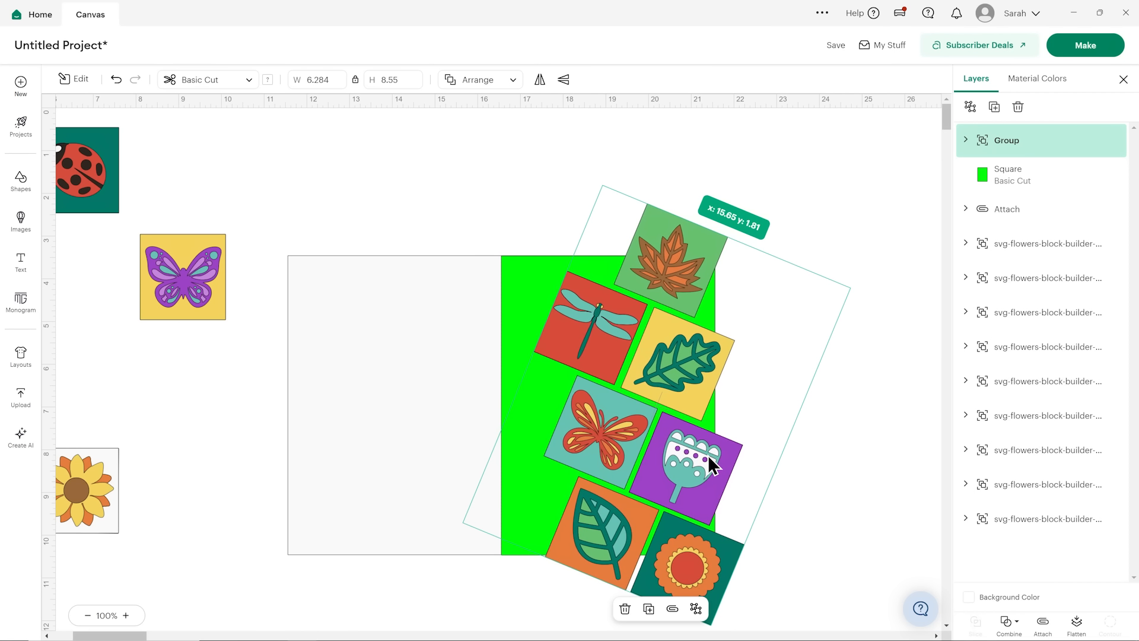
pyautogui.moveTo(707, 454); pyautogui.dragTo(710, 454)
pyautogui.click(855, 482)
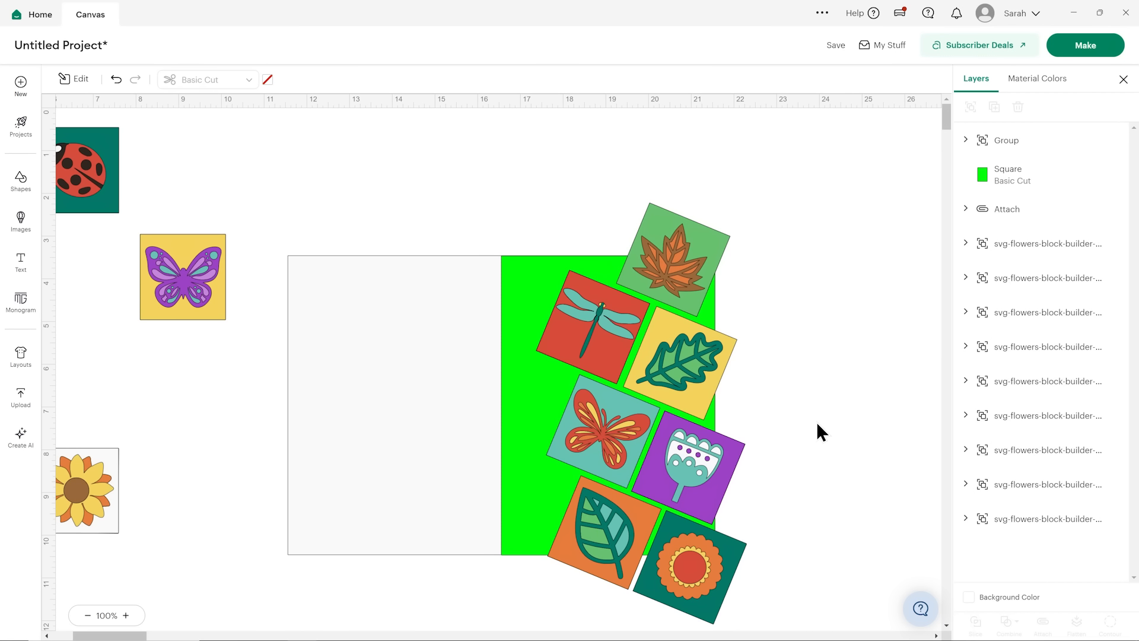
pyautogui.scroll(-3, 816, 421)
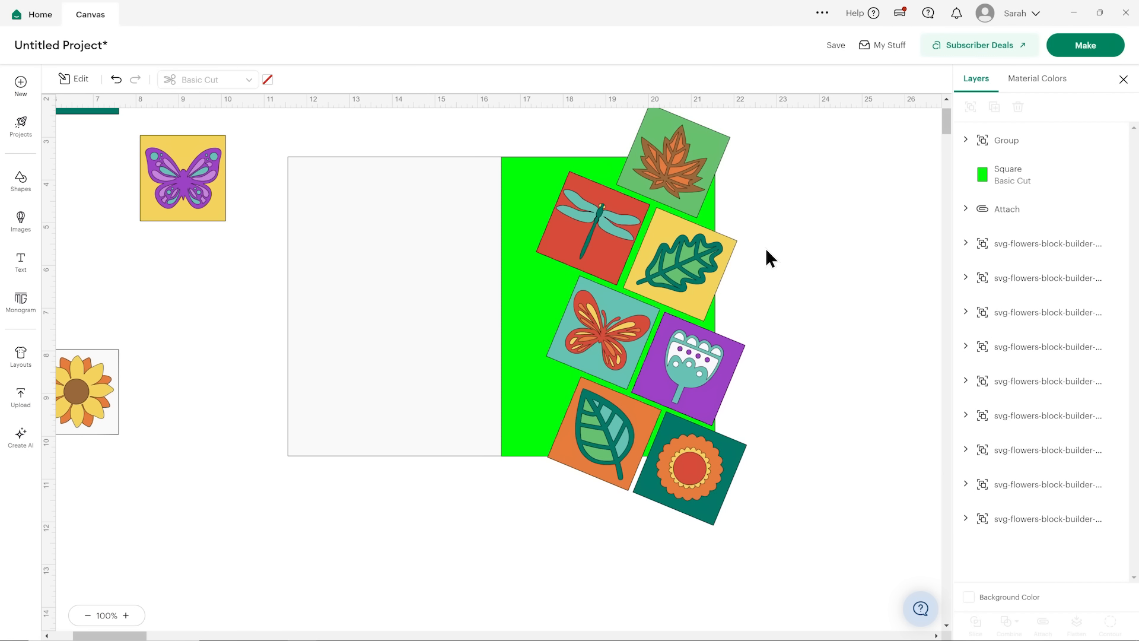